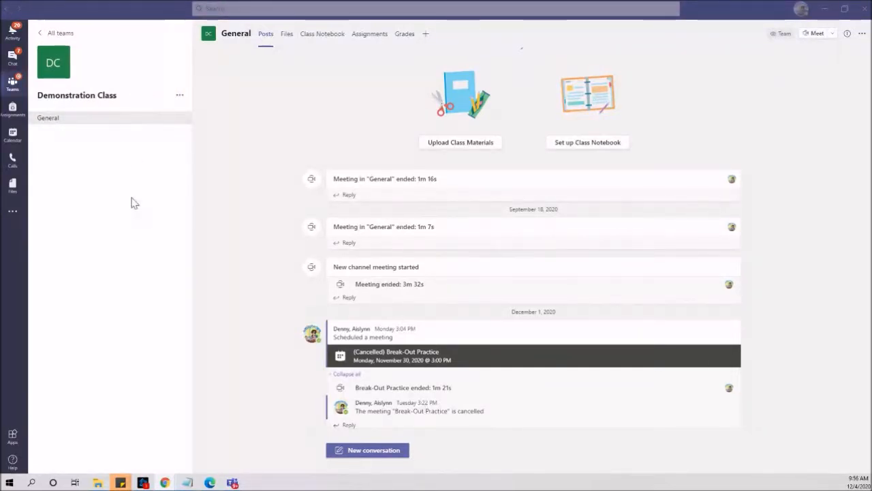
- Add a Standard channel 'Breakout Room 1' to Demonstration Class, auto-shown in everyone's channel list
click(179, 99)
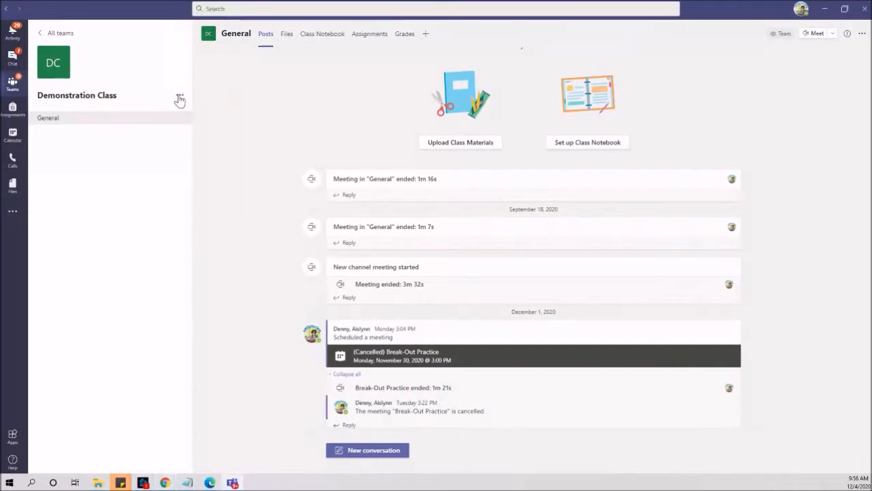
click(203, 129)
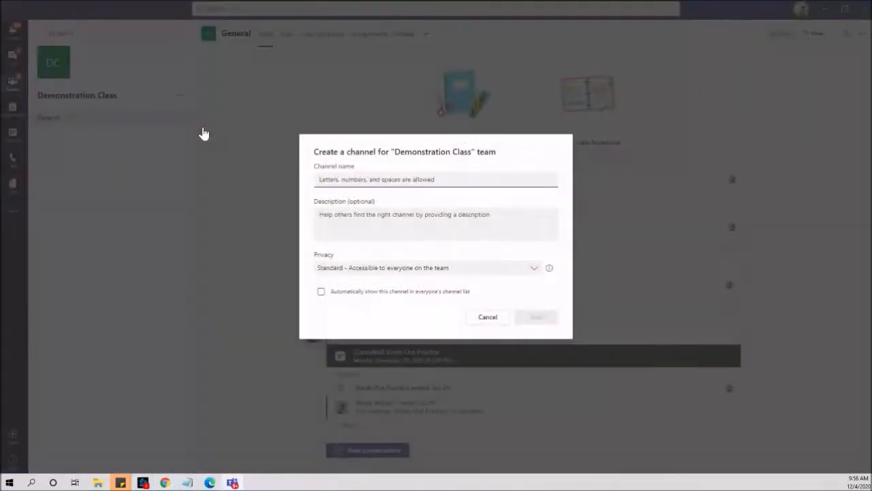
text(Breakout Room 1)
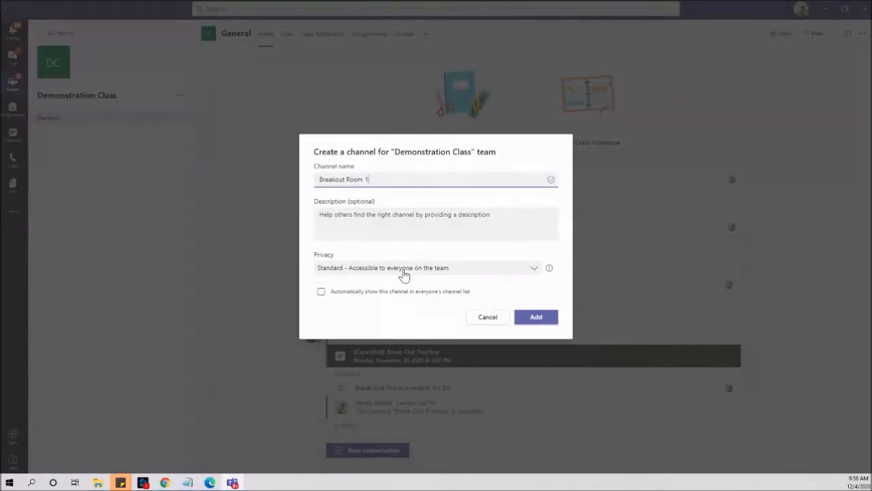
click(531, 270)
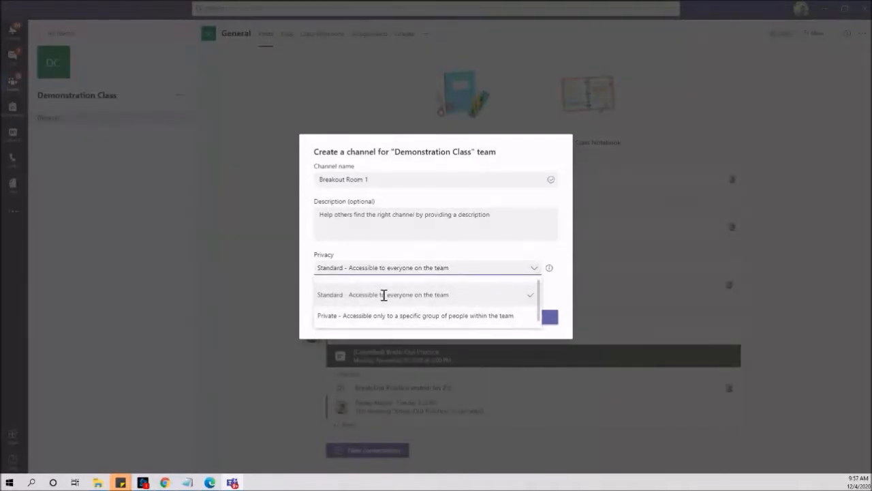
click(384, 297)
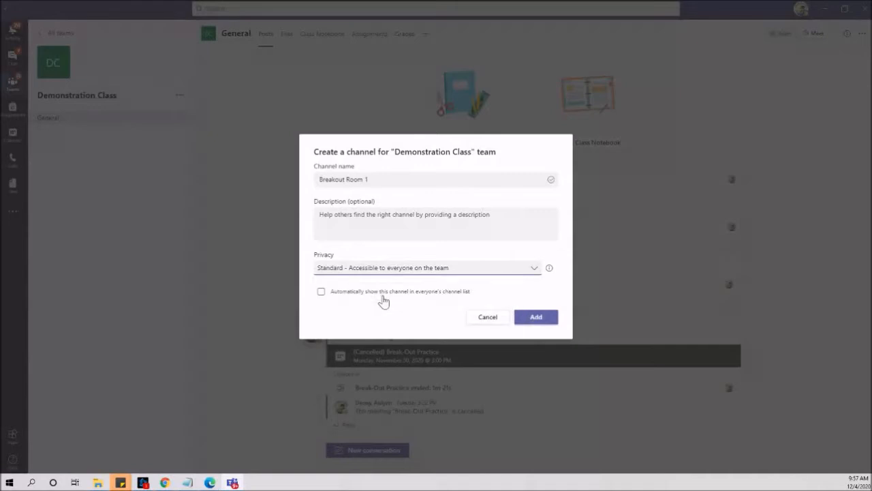
click(322, 293)
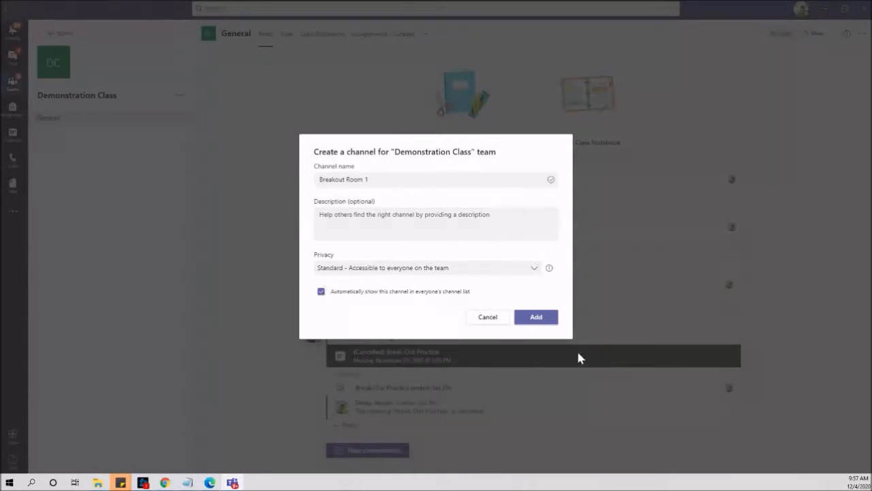
click(539, 317)
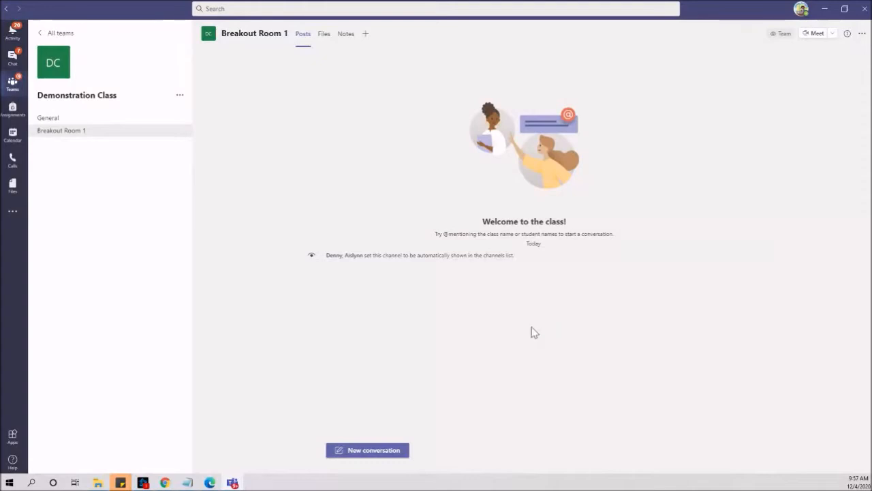
- Add a channel named 'Breakout Room 2' with Automatically show in everyone's list ticked
click(180, 97)
click(184, 128)
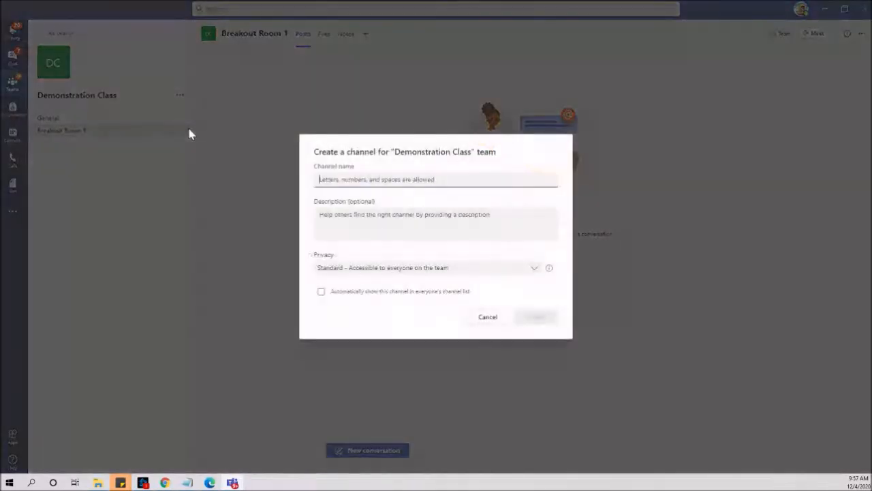
text(Break)
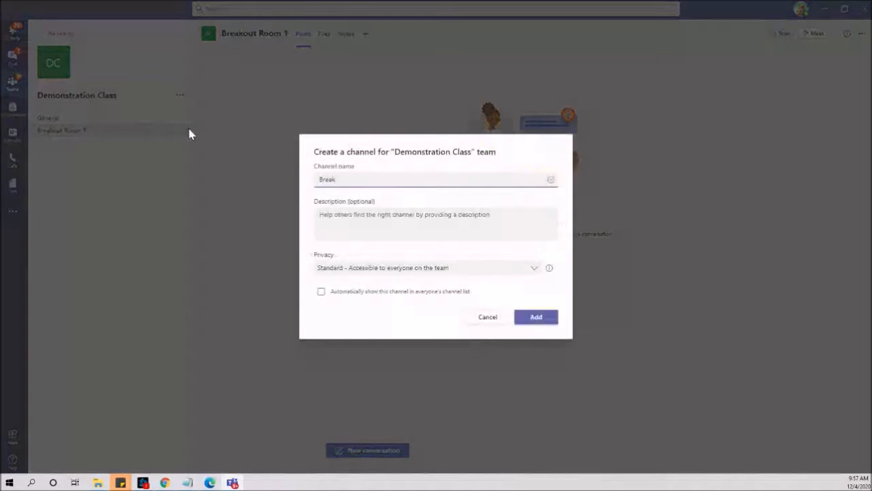
text(out)
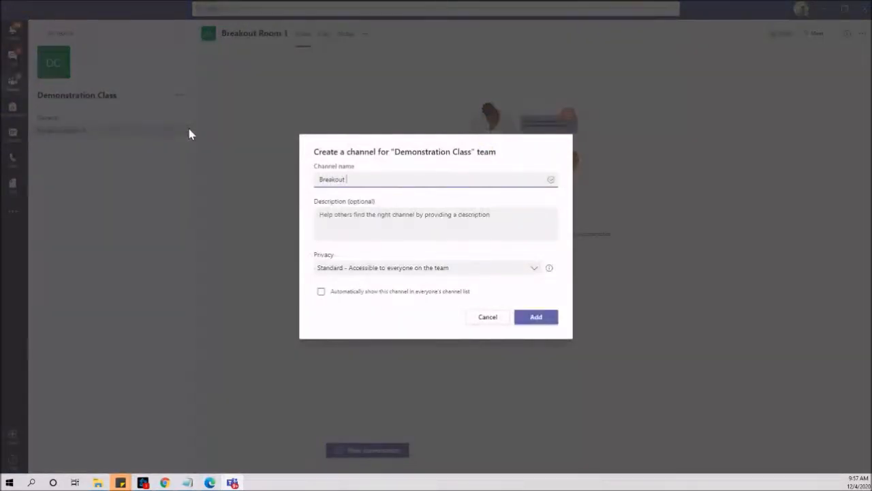
text( Room 2)
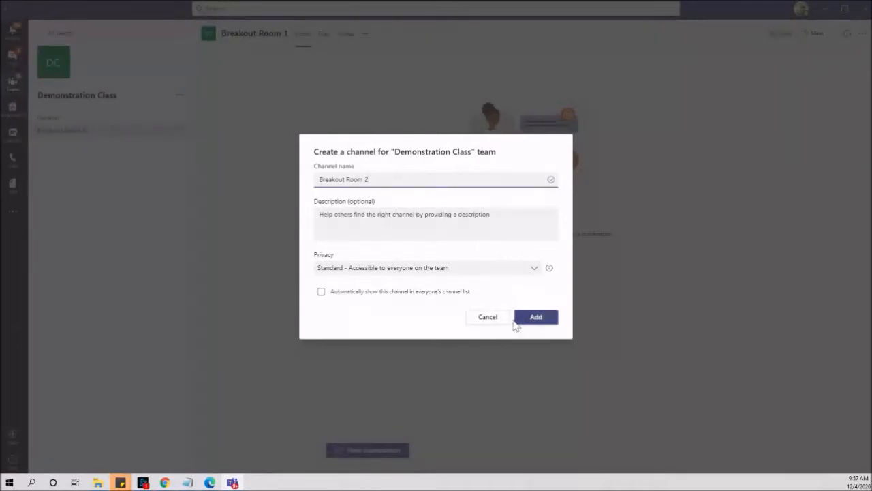
click(397, 294)
click(536, 317)
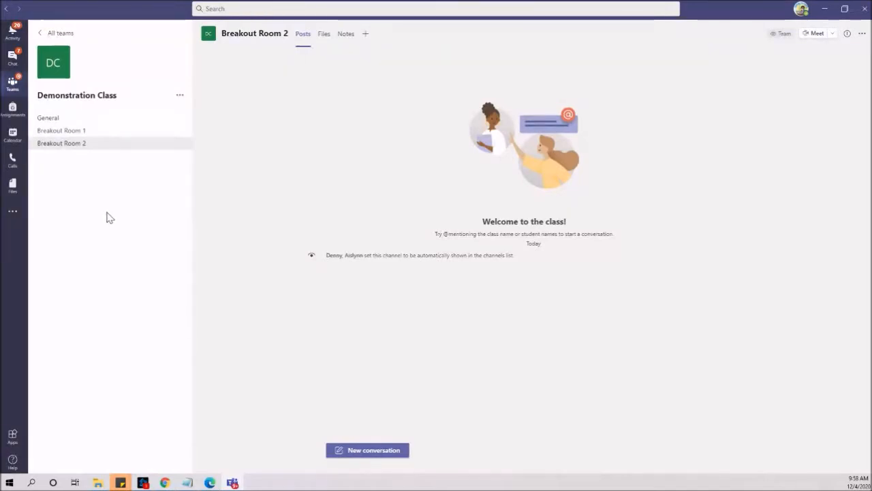
- Add a channel named 'Breakout Room 3' to the Demonstration Class team
click(178, 96)
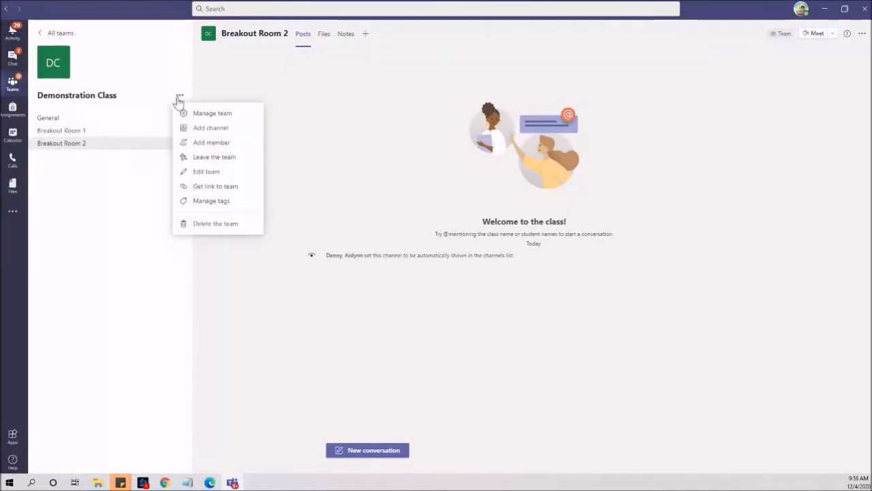
click(198, 132)
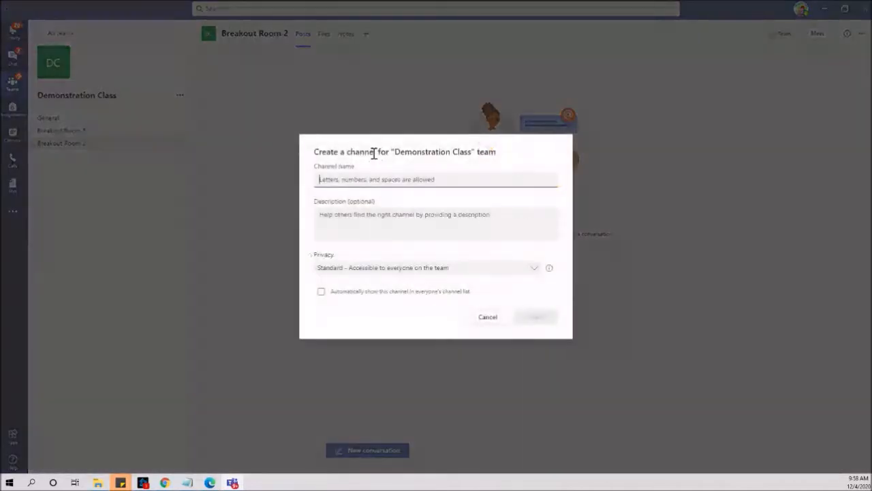
text(Bre)
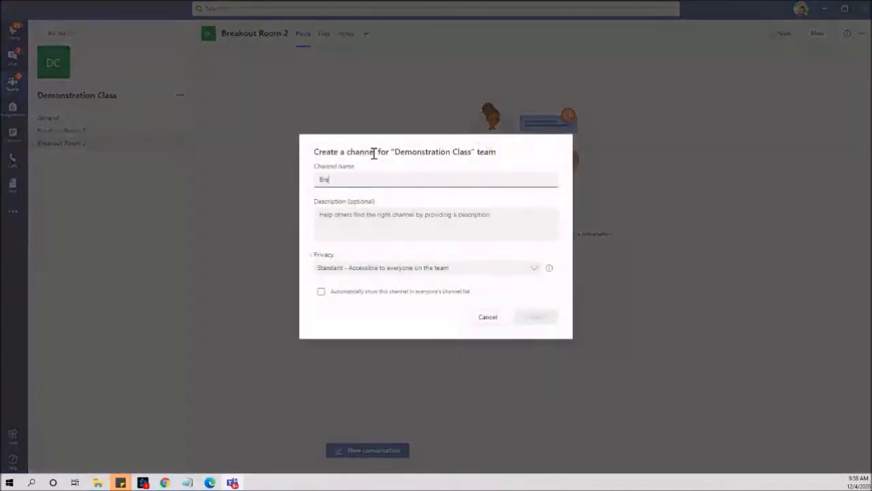
text(akout Room 3)
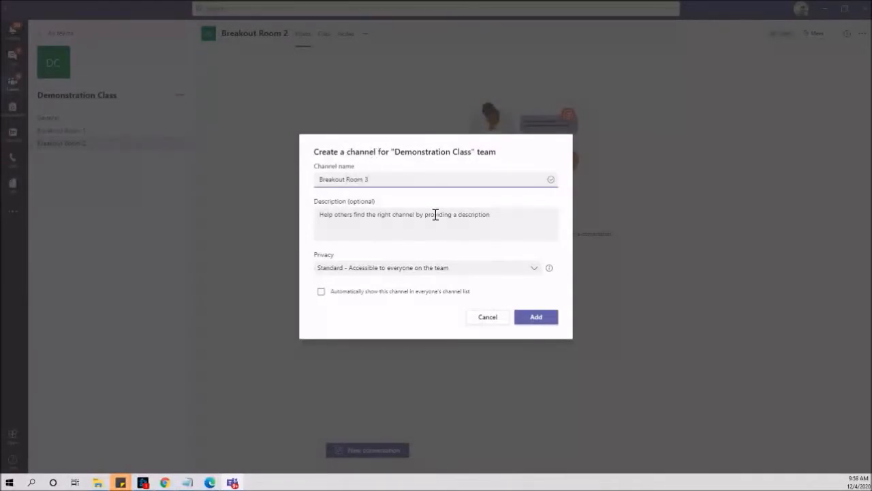
click(535, 317)
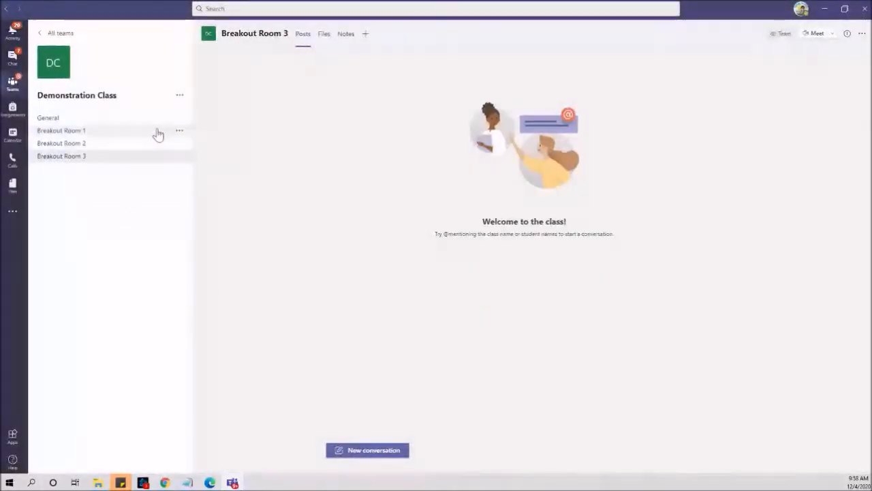
click(180, 159)
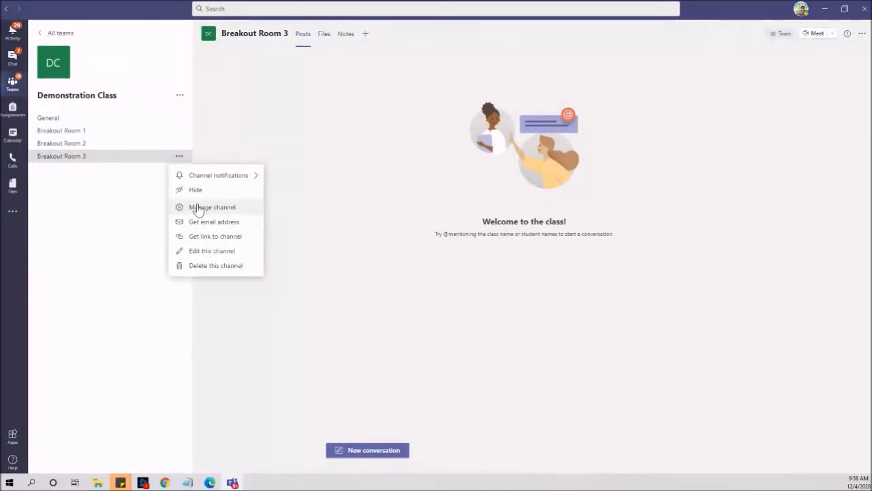
- Edit Breakout Room 3 so it shows automatically in everyone's channel list, and save
click(199, 252)
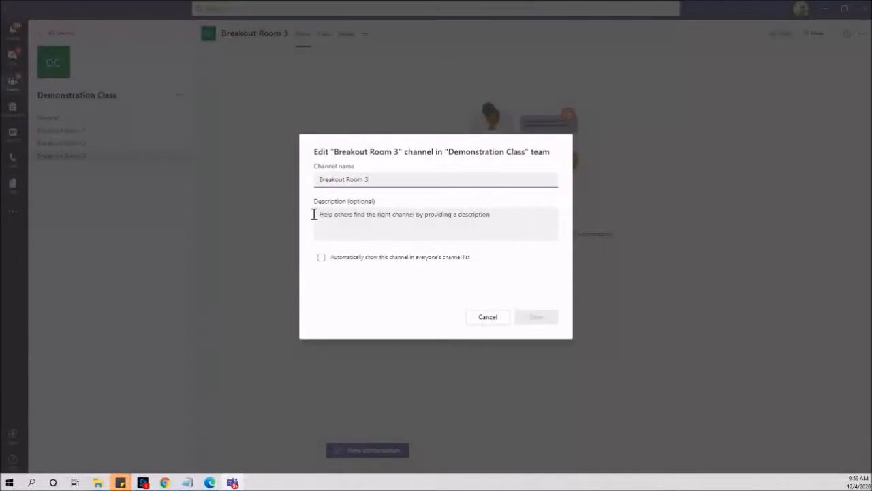
click(321, 260)
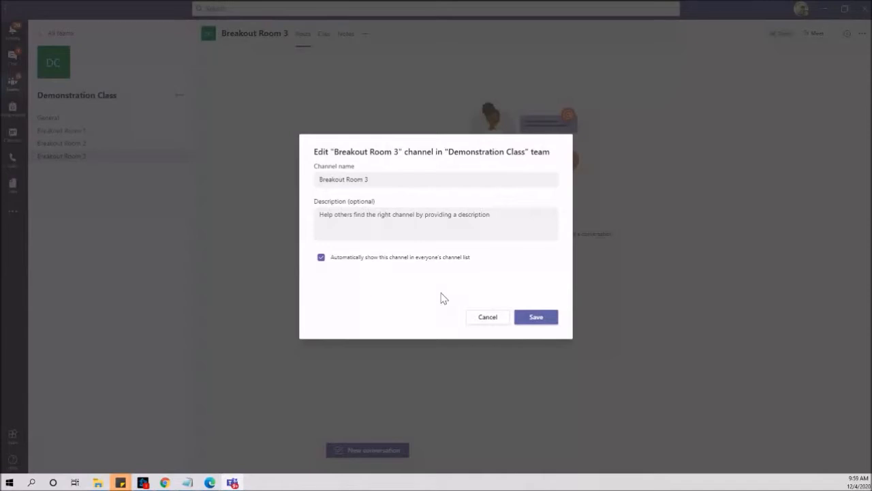
click(533, 319)
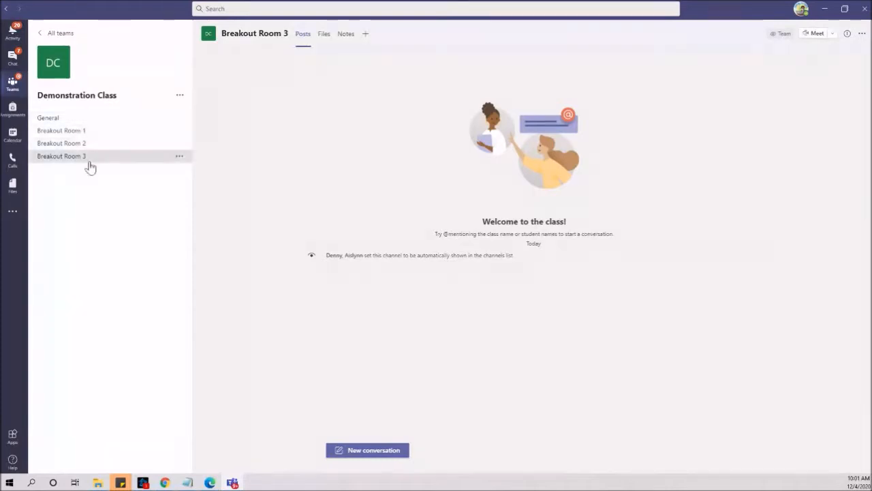
- Switch from the General channel to the Breakout Room 1 channel
click(92, 120)
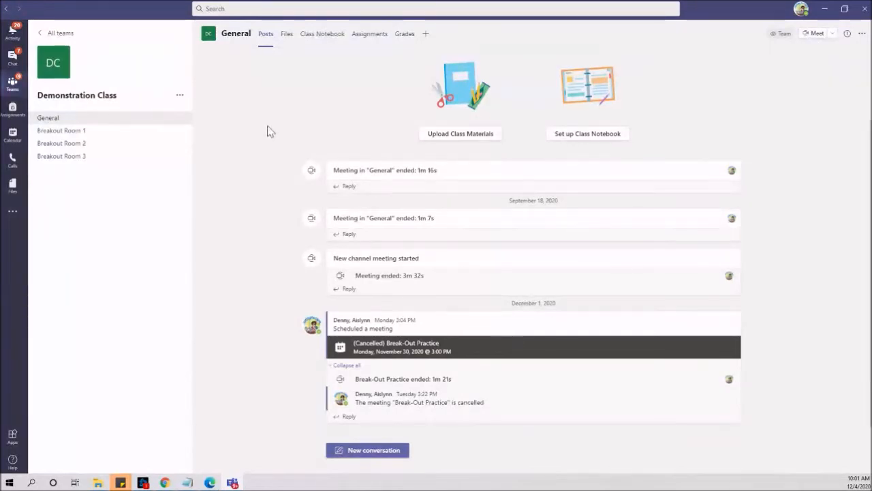
click(91, 132)
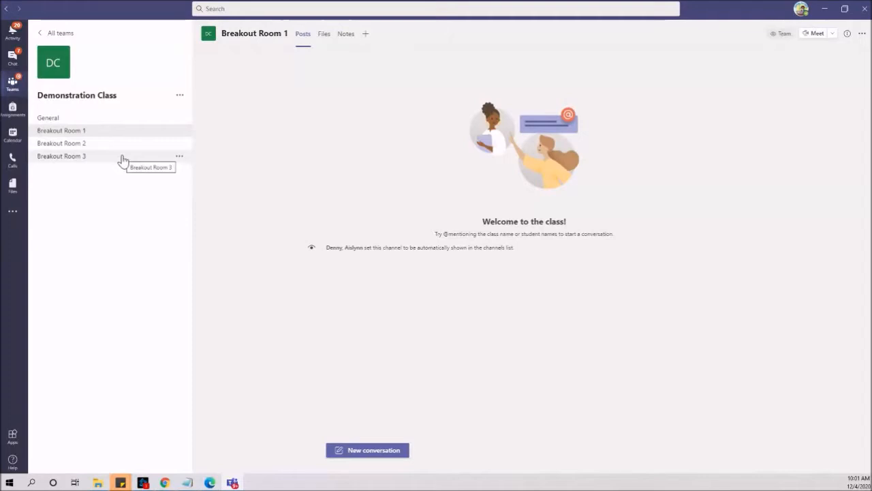
- Start and join a Breakout Room 1 meeting with computer audio, dismissing the webcam warning
click(815, 34)
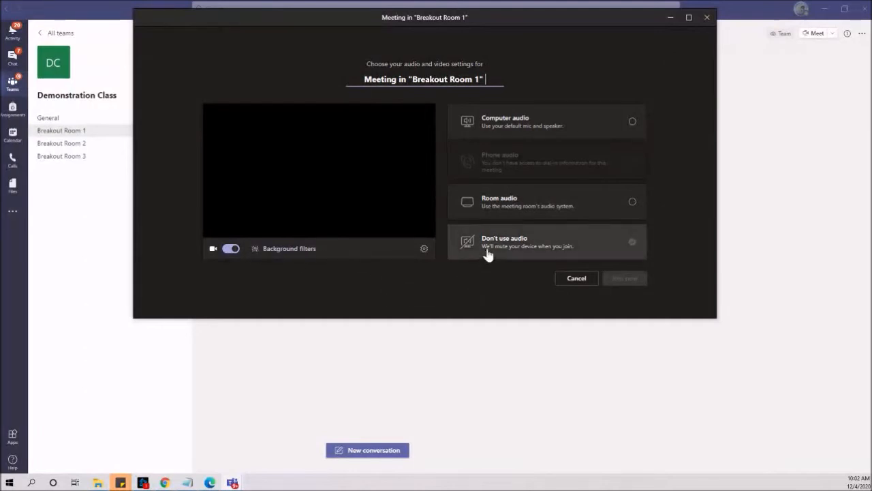
click(633, 123)
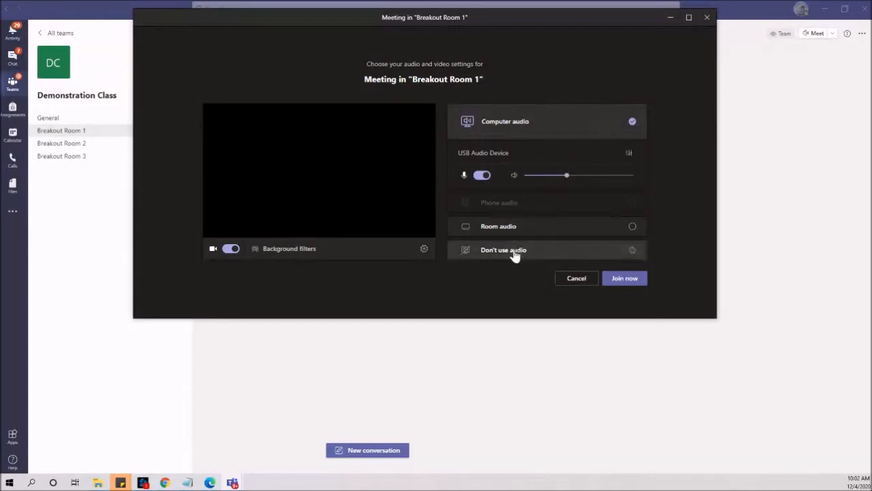
click(629, 284)
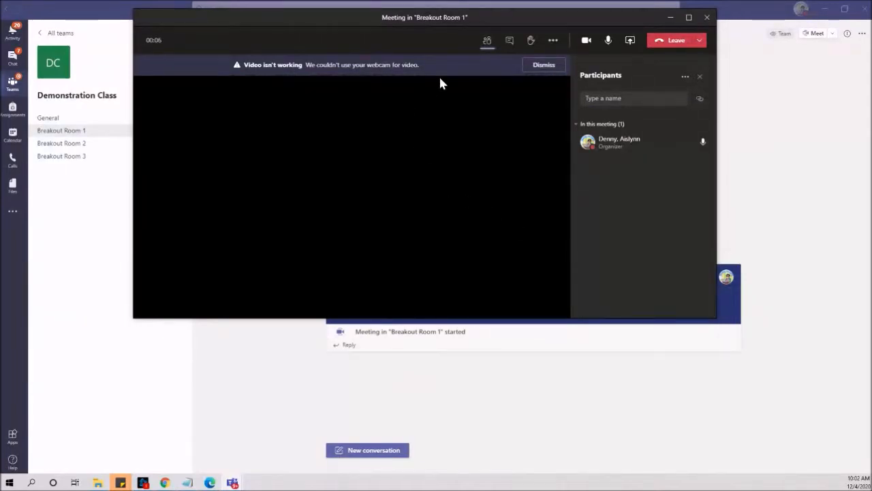
click(538, 65)
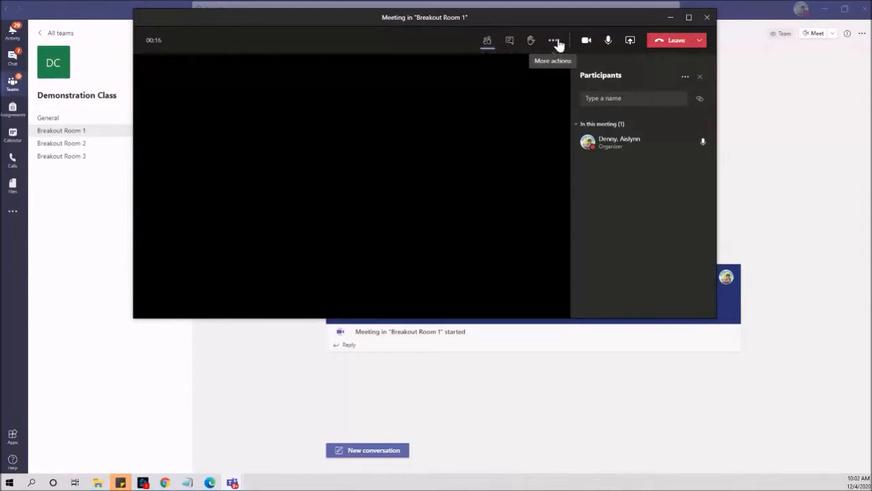
- In Meeting options, set 'Who can bypass the lobby?' to Everyone and save
click(554, 42)
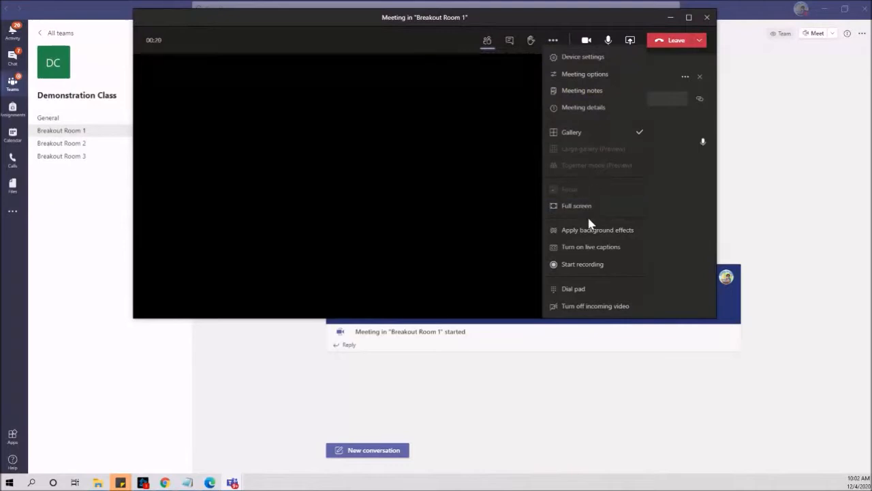
click(593, 81)
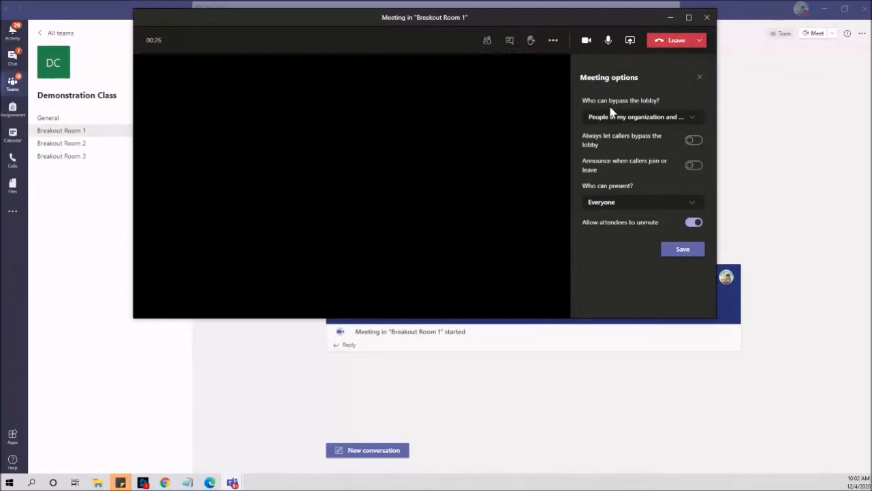
click(629, 119)
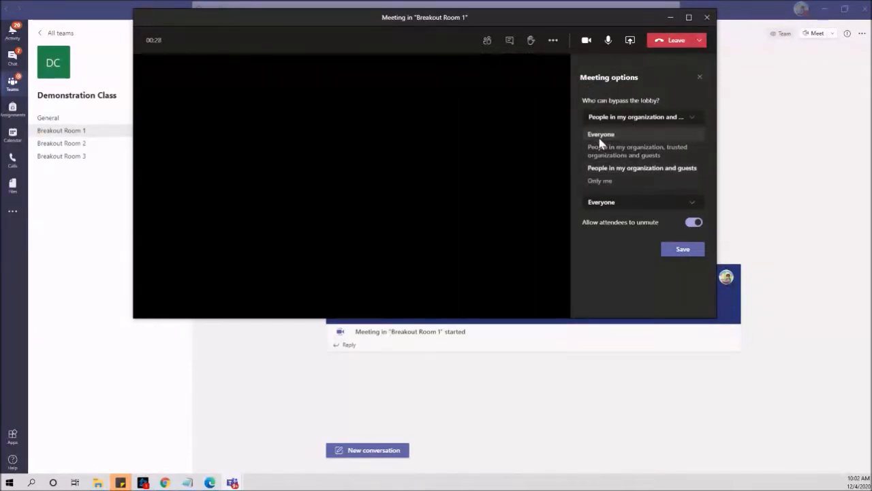
click(599, 134)
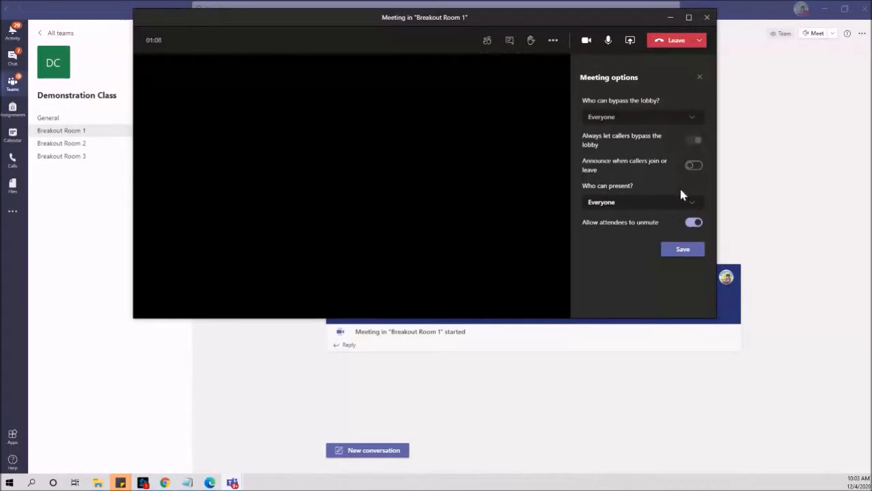
click(680, 253)
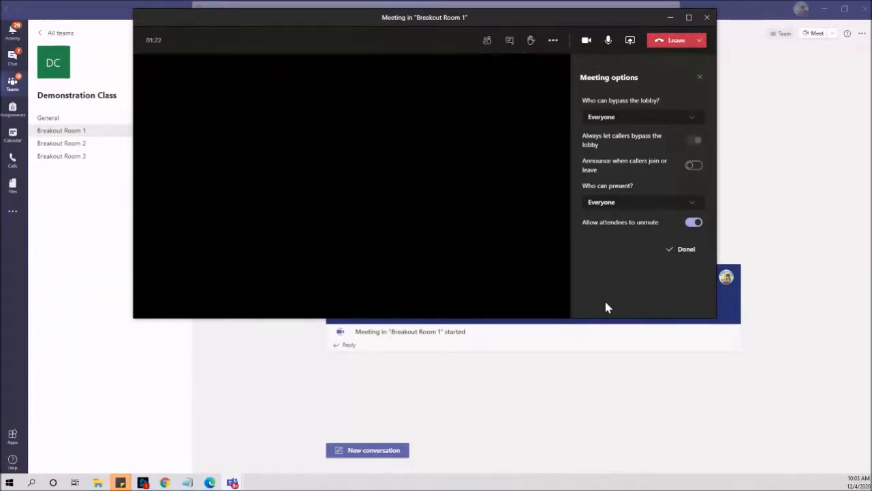
click(553, 42)
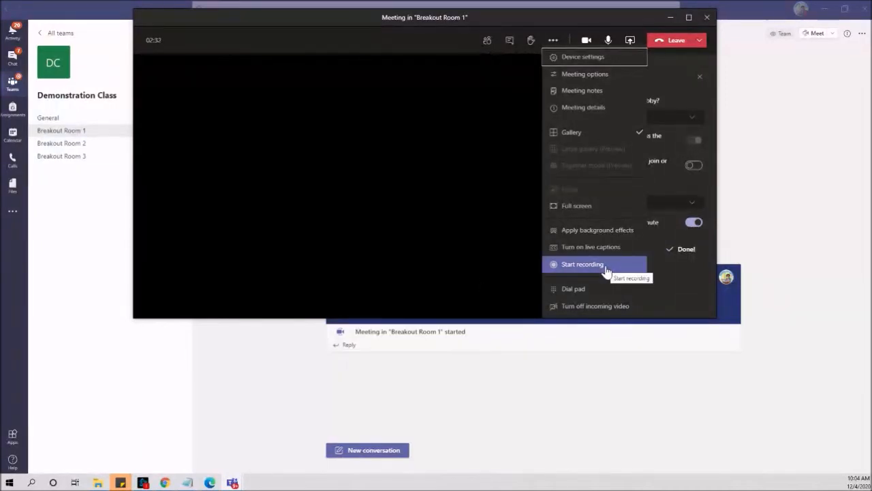
- Close the More actions menu and minimize the meeting back to the Breakout Room 1 channel
click(474, 254)
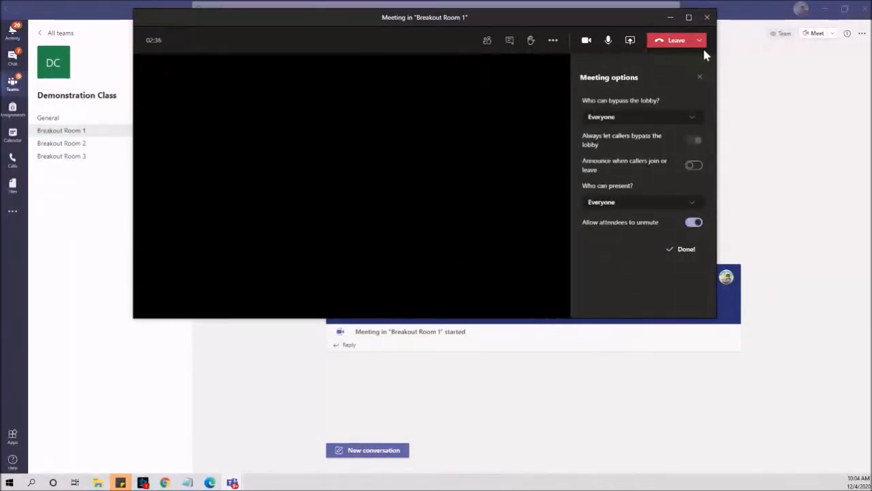
click(671, 20)
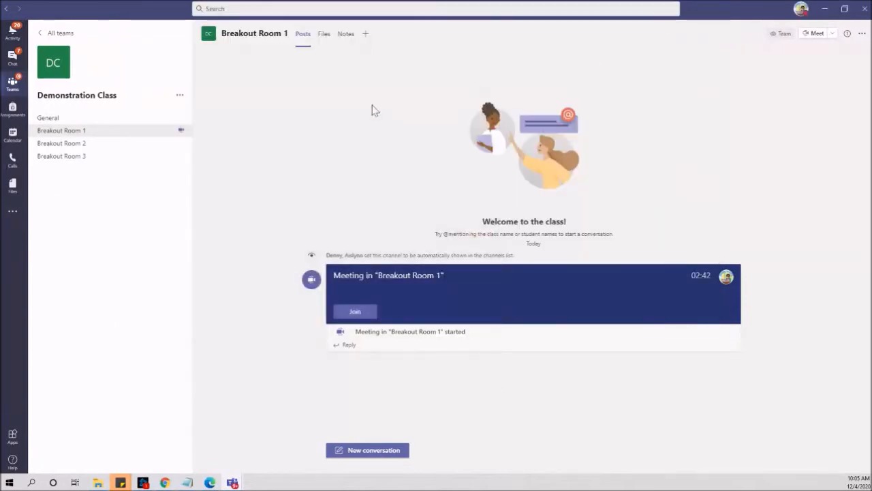
- Start a meeting in Breakout Room 2 and dismiss the webcam warning
click(98, 148)
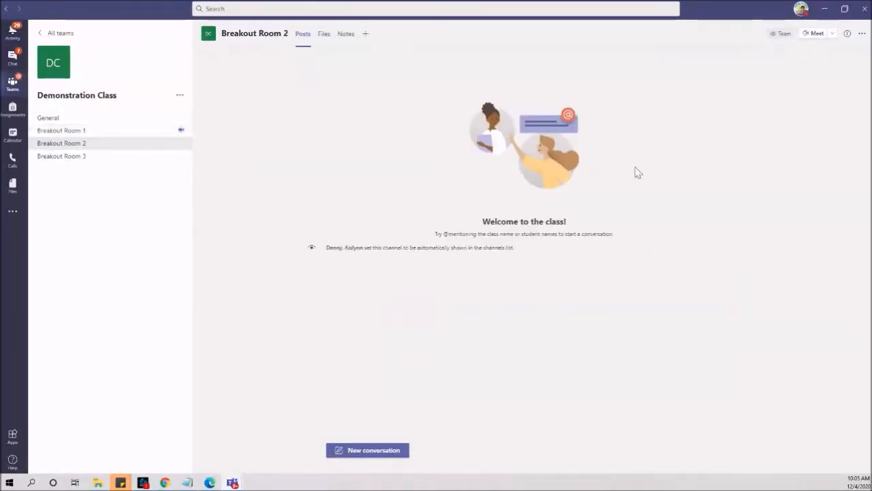
click(813, 33)
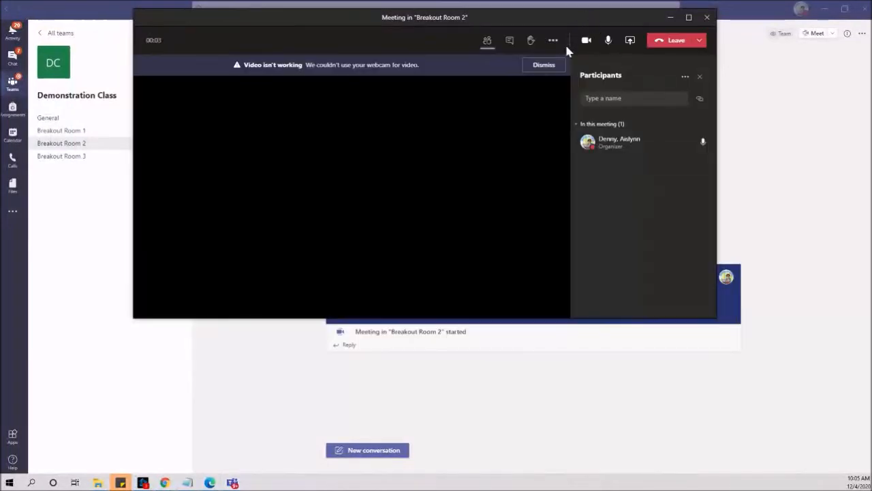
click(554, 66)
- Set the Breakout Room 2 meeting's lobby bypass to Everyone and save the options
click(559, 43)
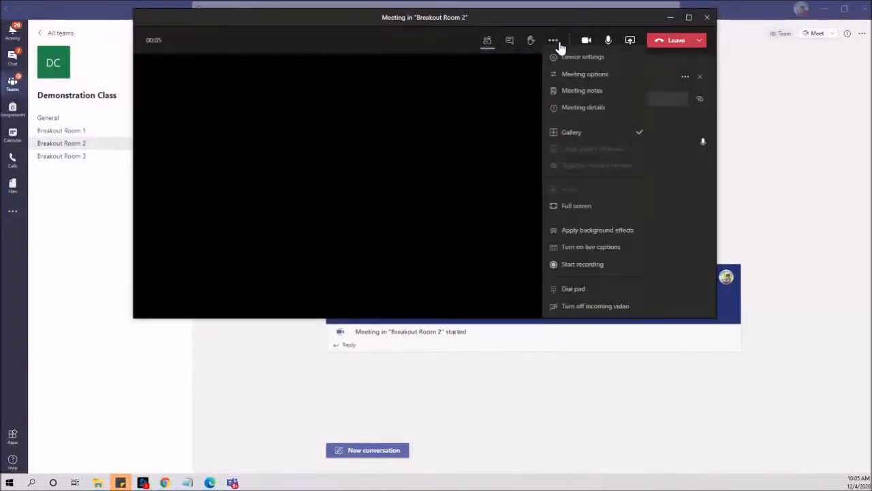
click(589, 78)
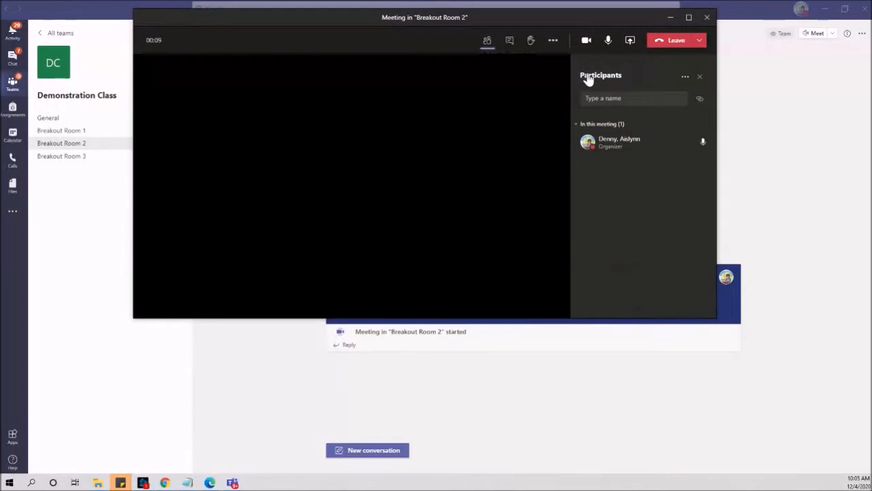
click(554, 41)
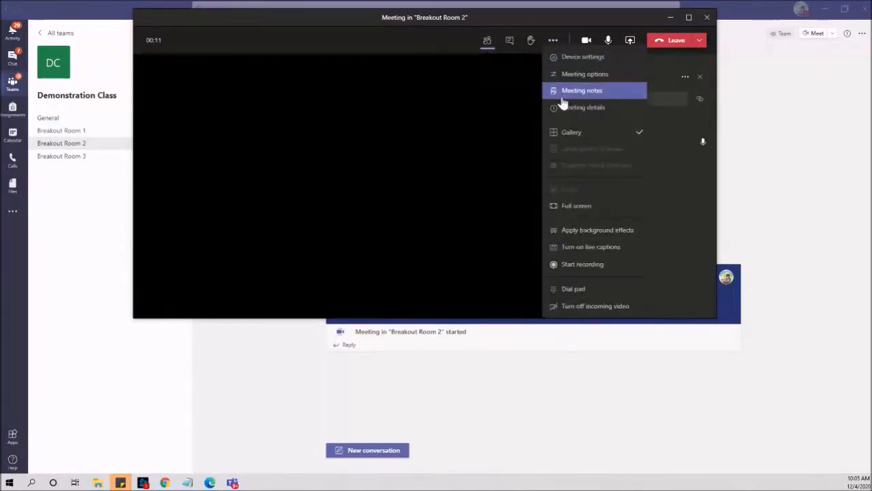
click(571, 76)
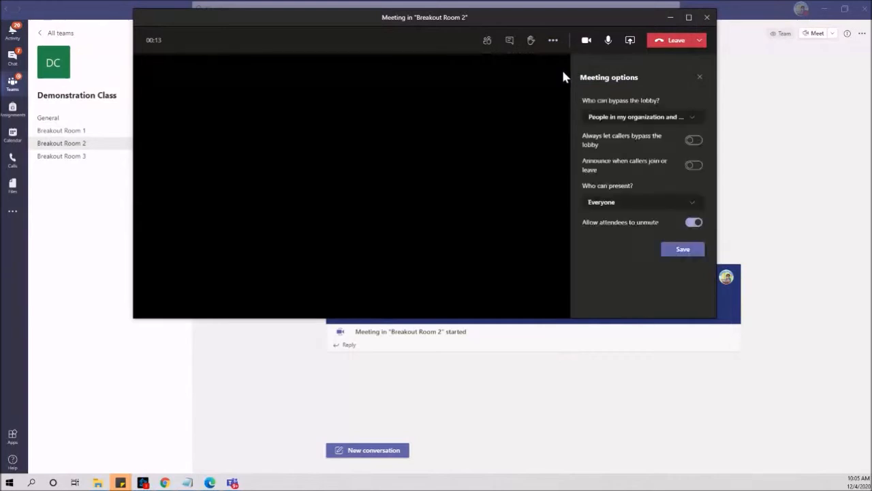
click(619, 117)
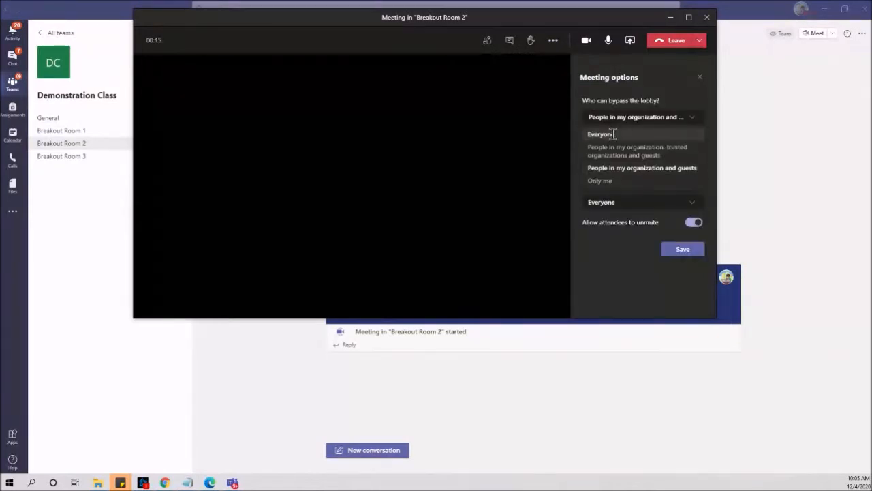
click(612, 134)
click(681, 250)
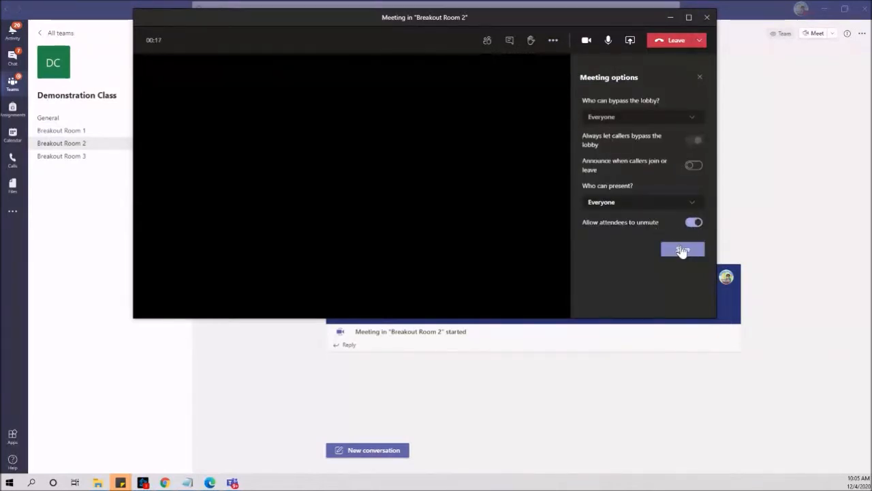
click(674, 255)
- Minimize the Breakout Room 2 meeting and switch to the Breakout Room 3 channel
click(553, 41)
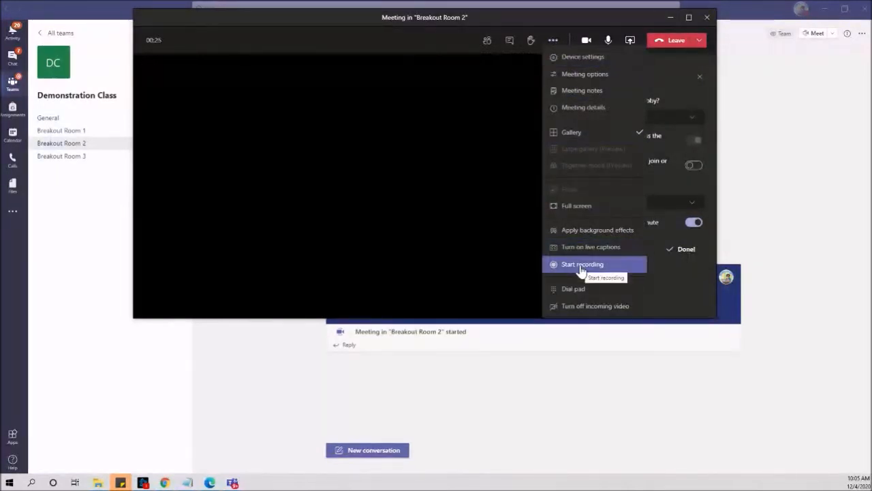
click(669, 18)
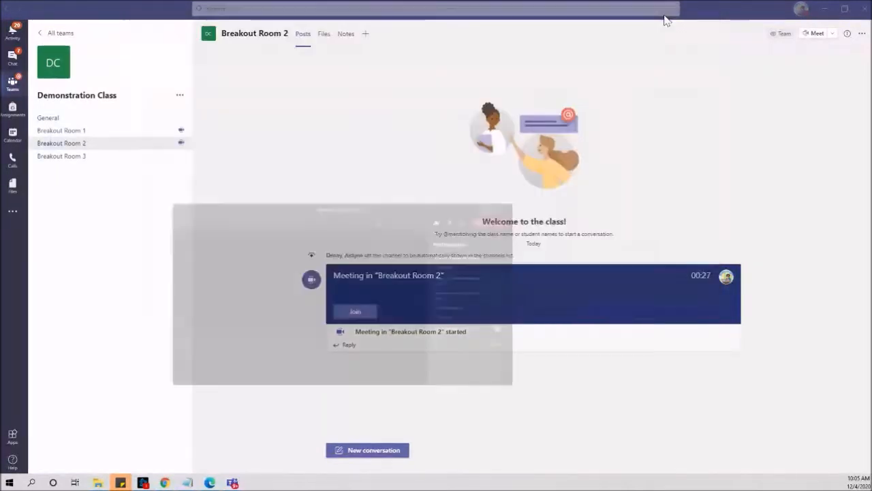
click(74, 162)
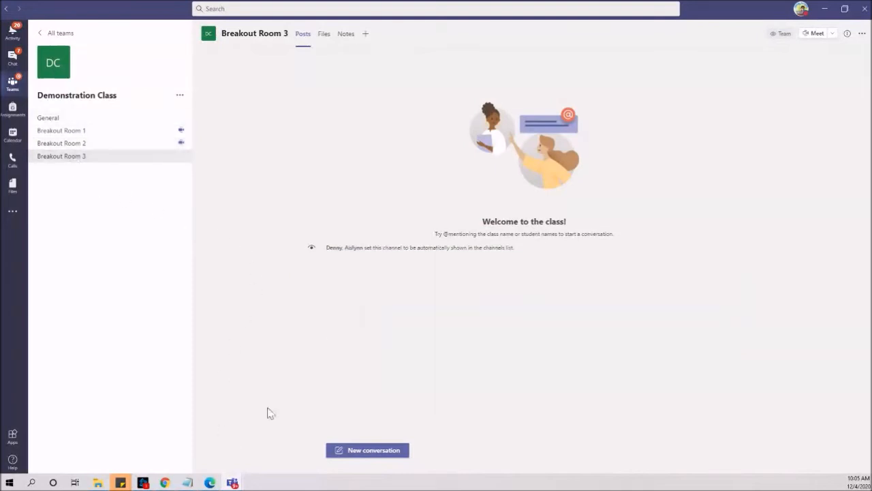
- Start and join a meeting in Breakout Room 3
click(817, 34)
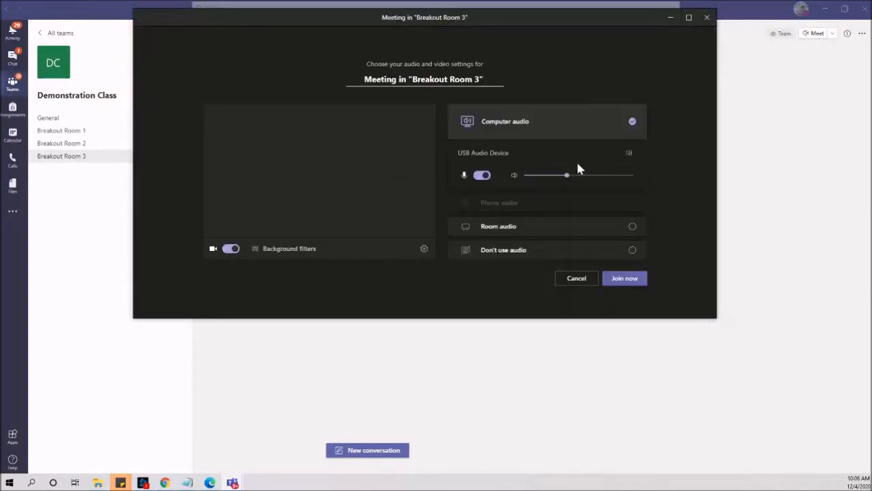
click(623, 280)
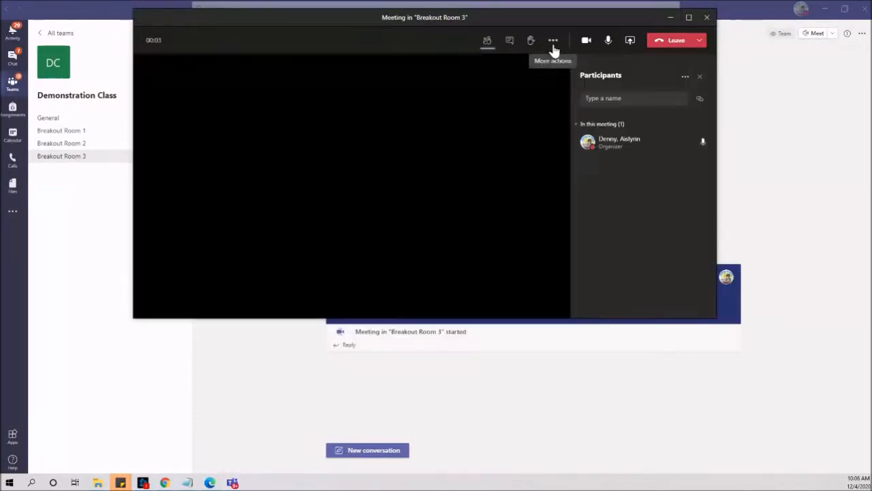
click(553, 41)
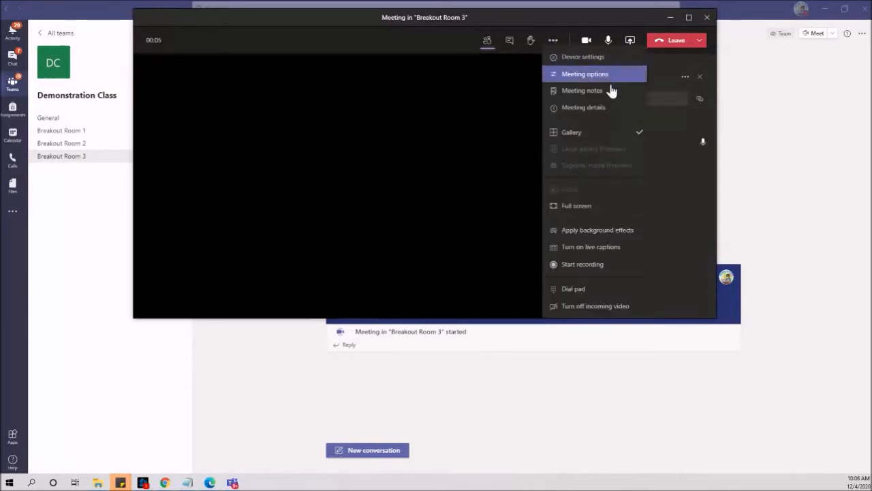
click(592, 75)
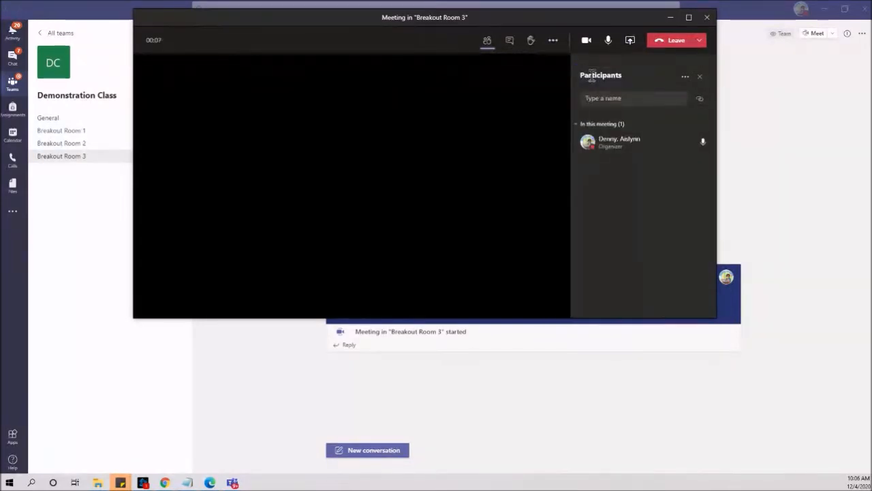
- Set the meeting's lobby bypass to Everyone, save, and minimize it to the channel
click(550, 44)
click(559, 76)
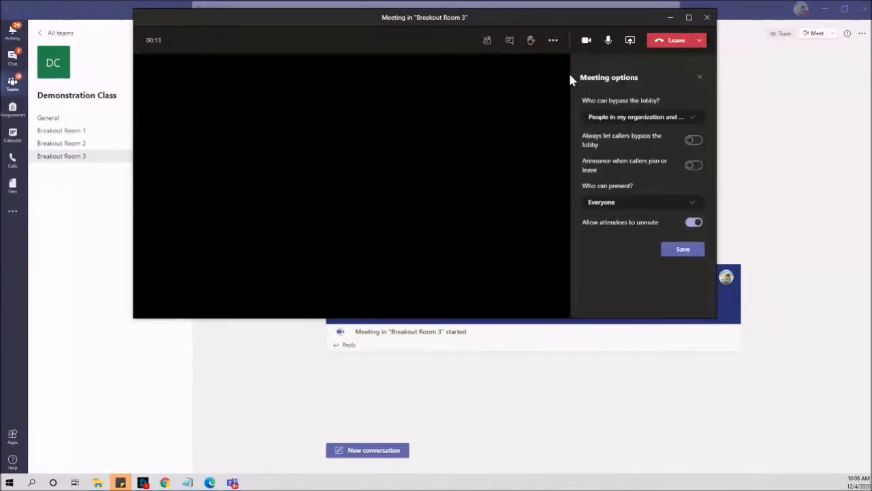
click(609, 120)
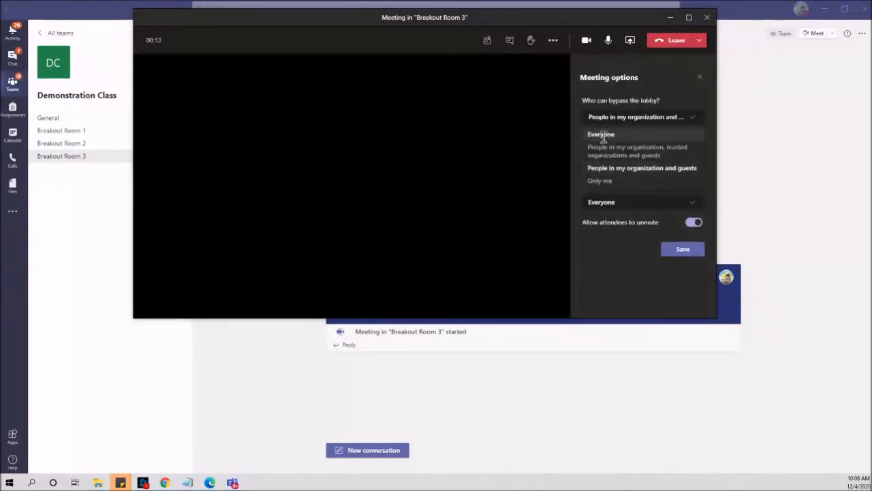
click(603, 134)
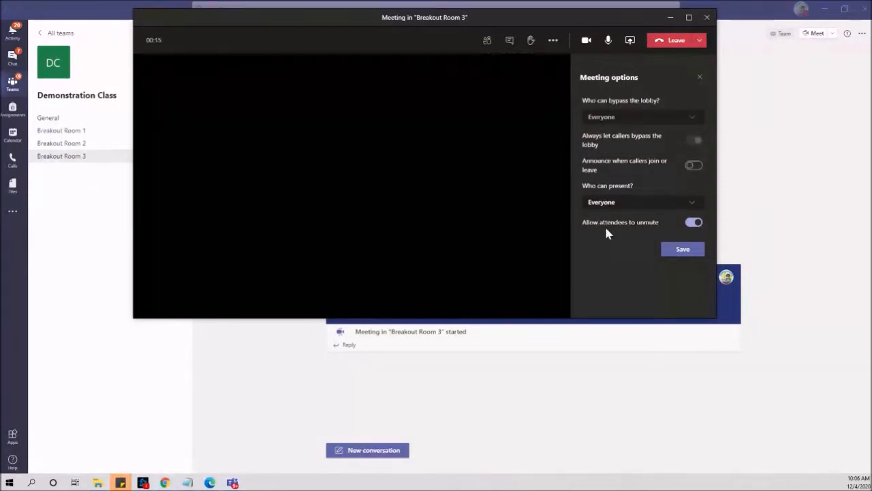
click(673, 251)
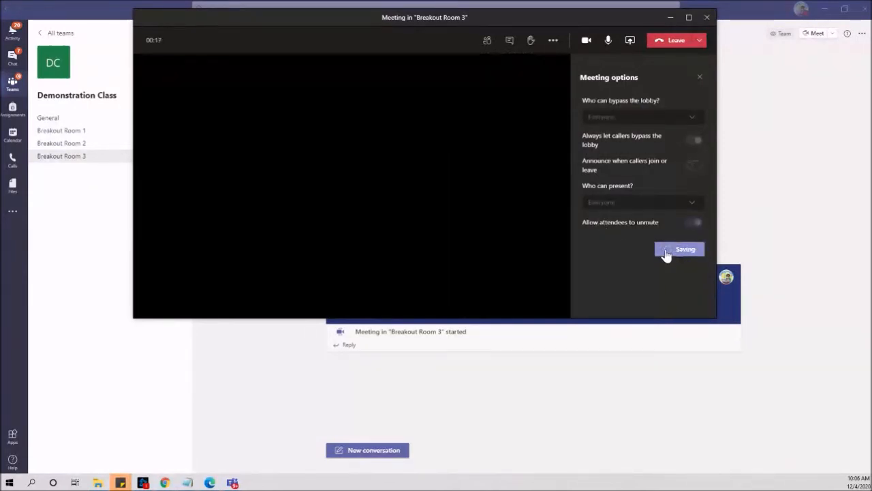
click(554, 39)
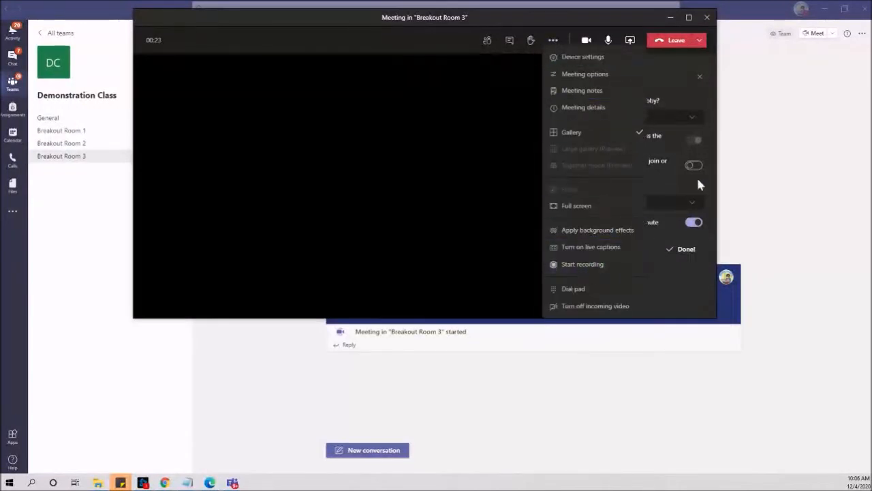
click(673, 18)
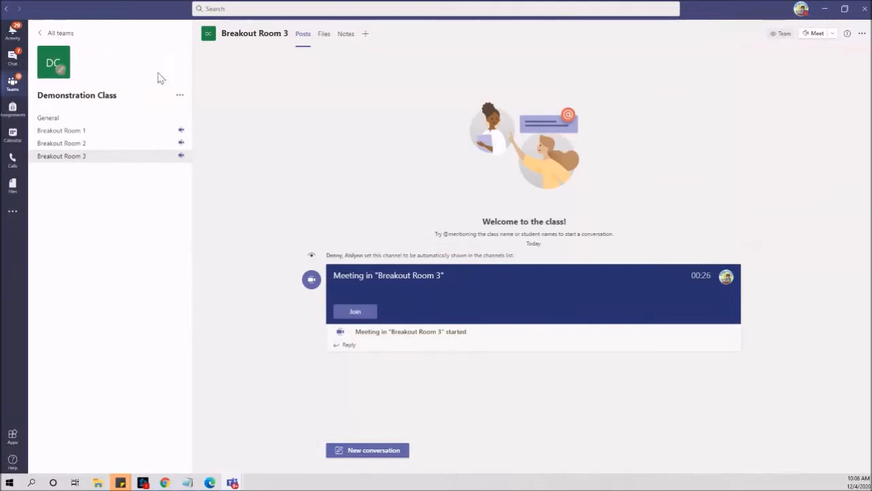
- Start and join a new General channel meeting, dismiss the webcam warning, then go to Breakout Room 1
click(102, 119)
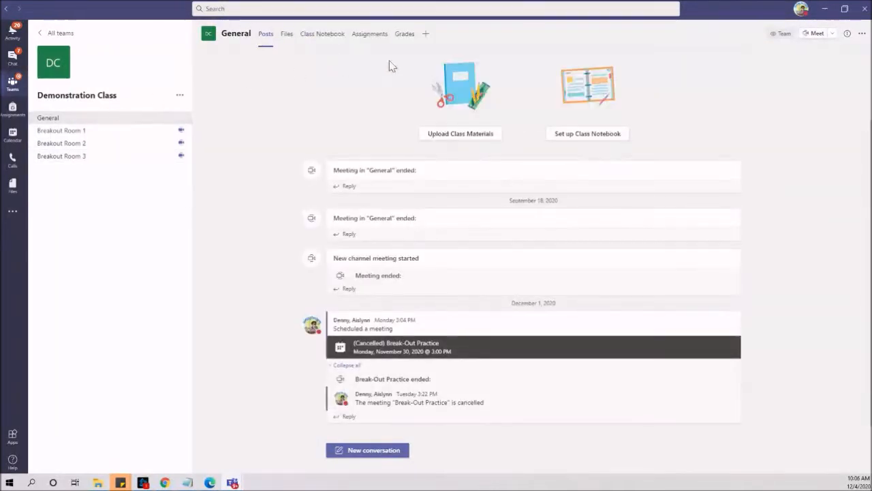
click(815, 32)
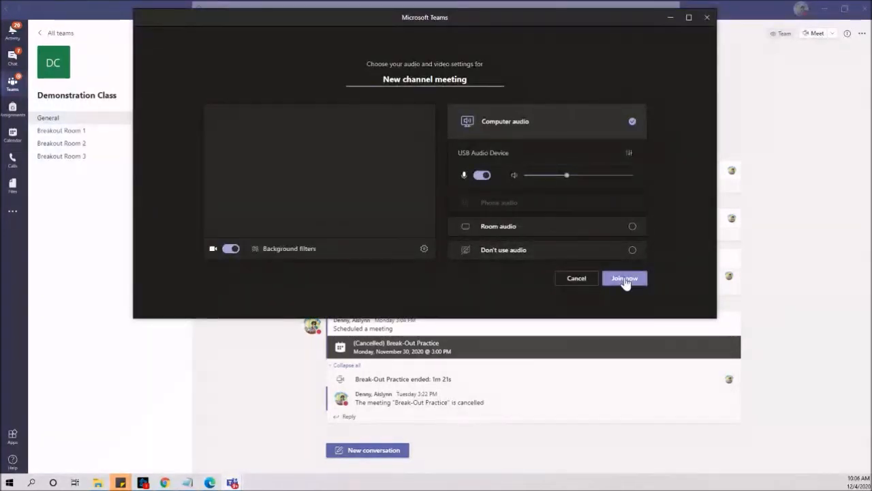
click(625, 278)
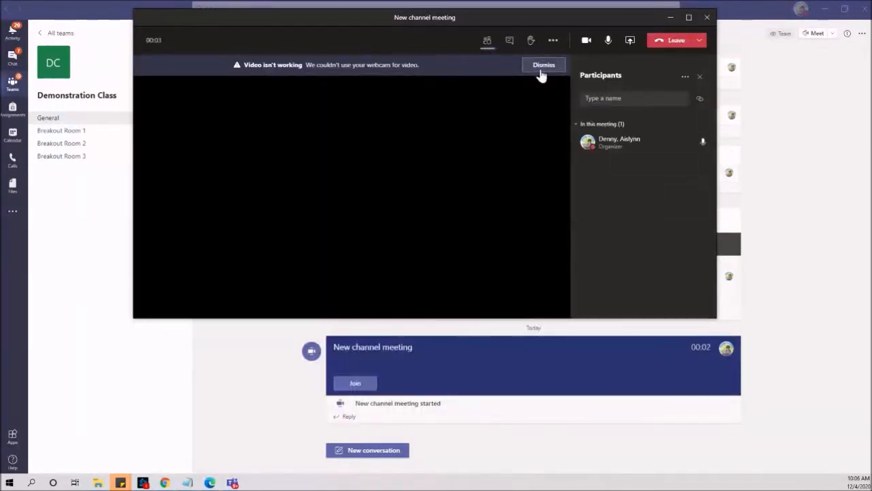
click(541, 67)
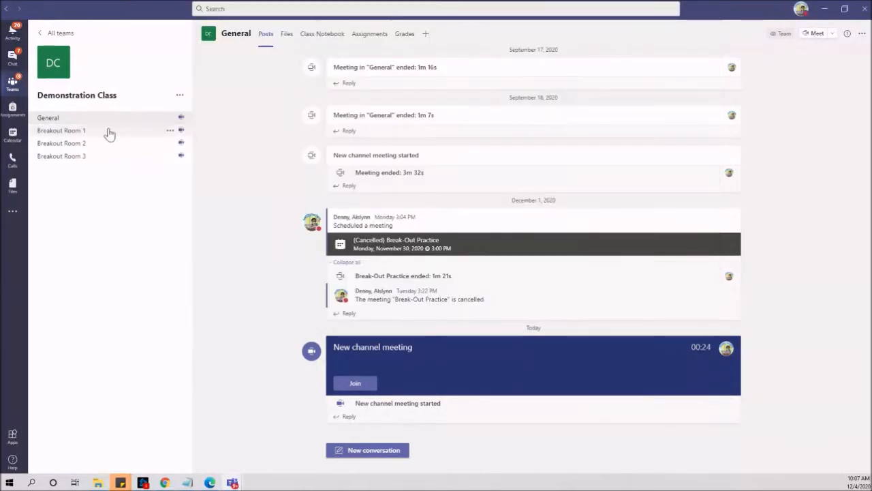
click(109, 132)
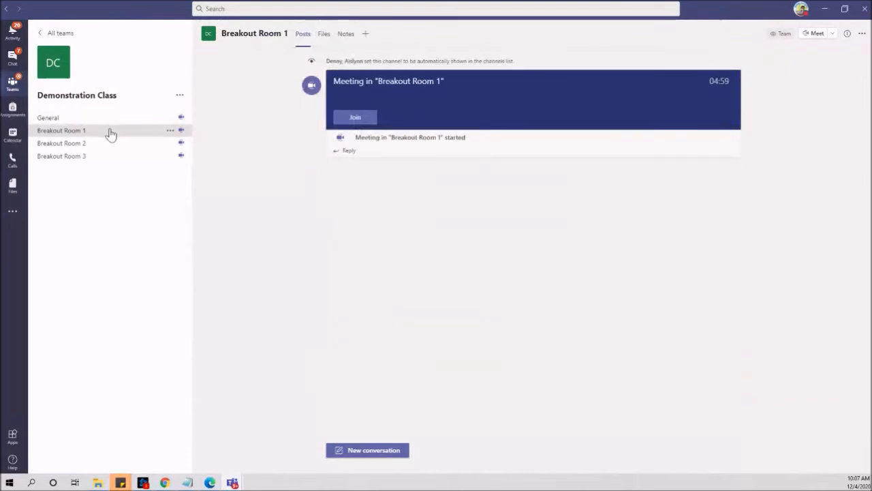
- Join the Breakout Room 1 meeting, resume it from hold, and minimize its call window
click(355, 118)
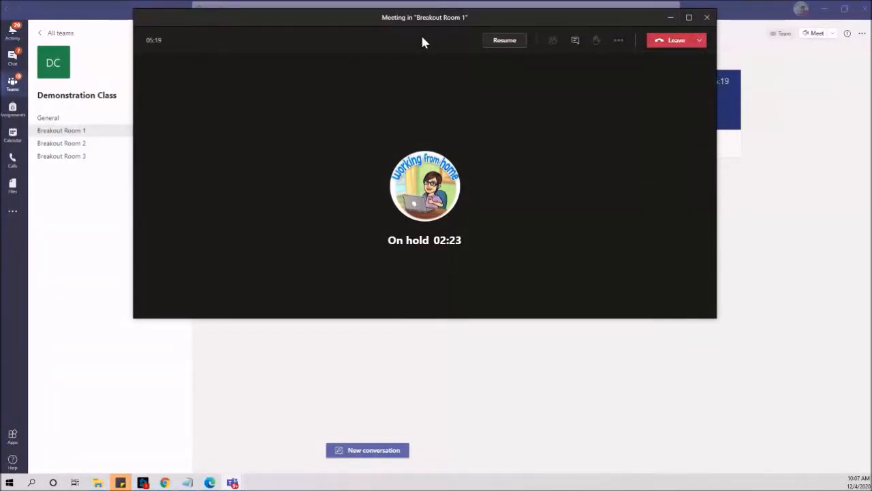
click(505, 40)
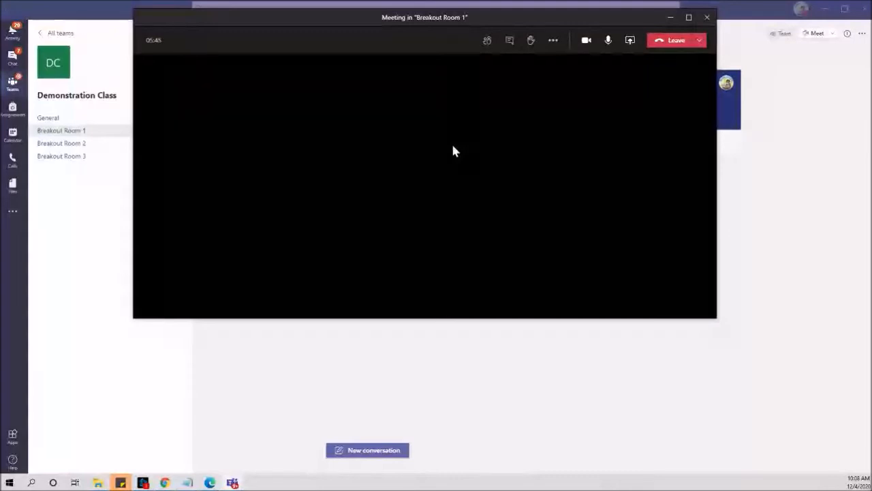
click(666, 19)
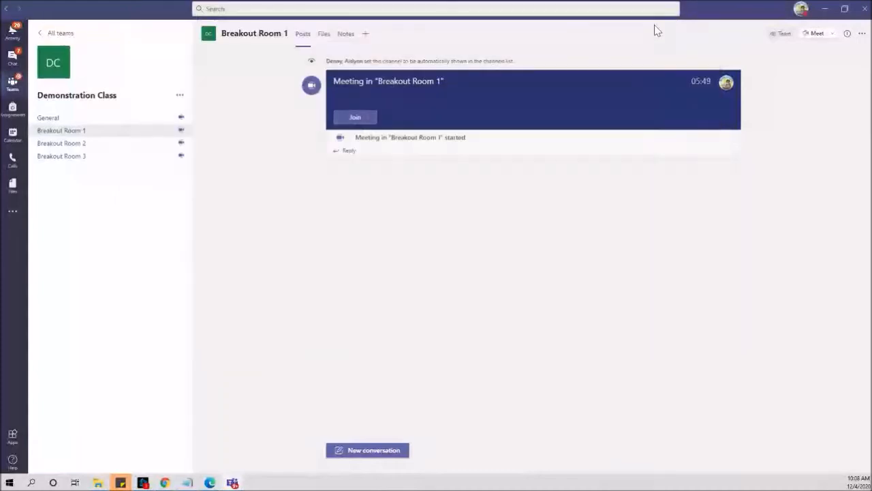
- Join the Breakout Room 2 meeting, minimize its call window, then go to Breakout Room 3
click(72, 143)
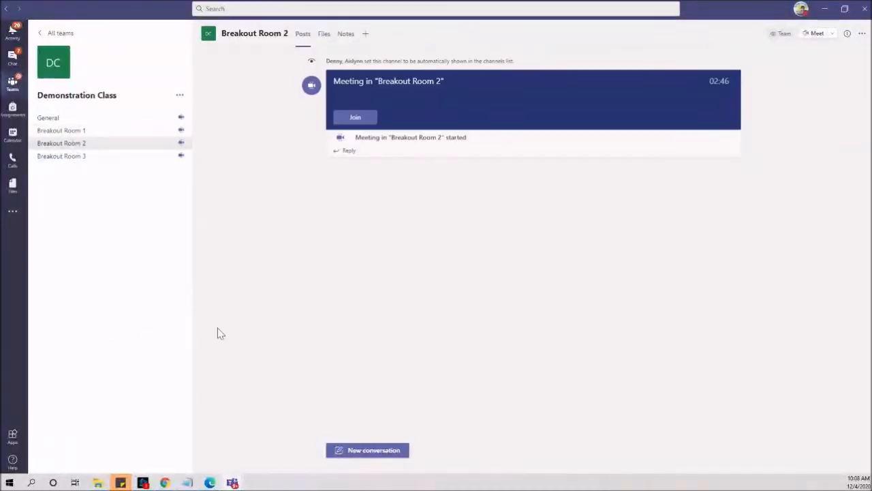
click(356, 119)
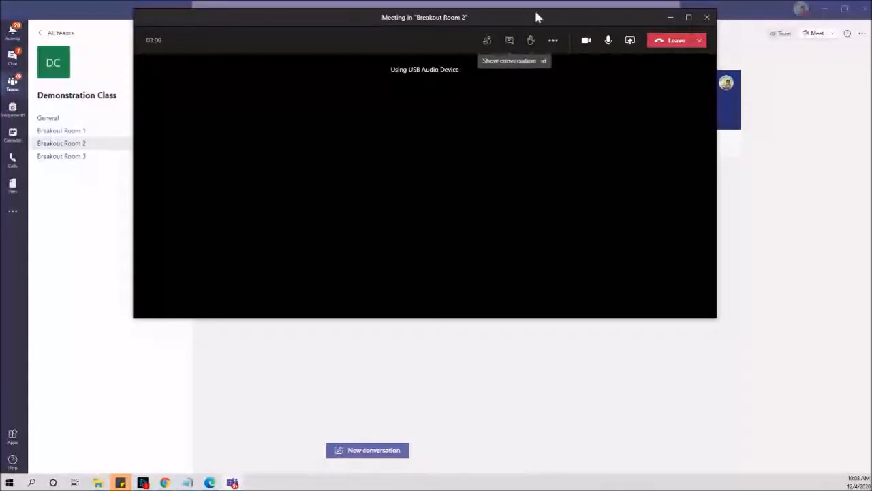
click(671, 20)
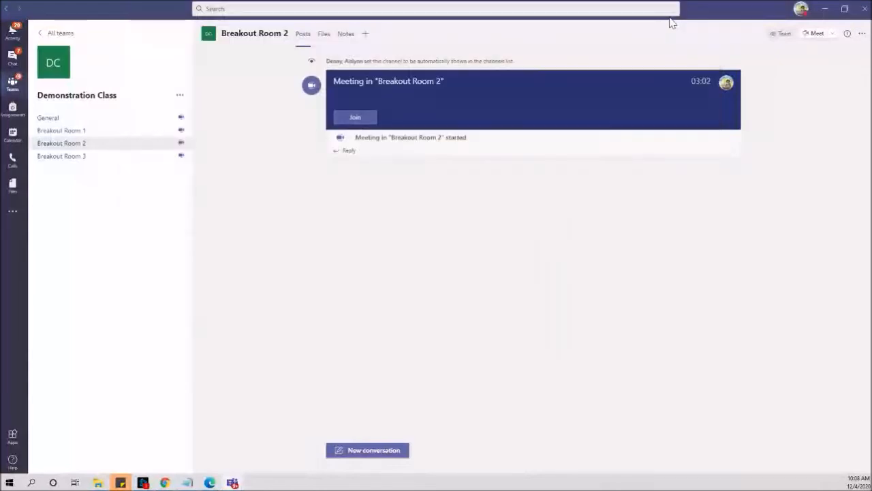
click(117, 163)
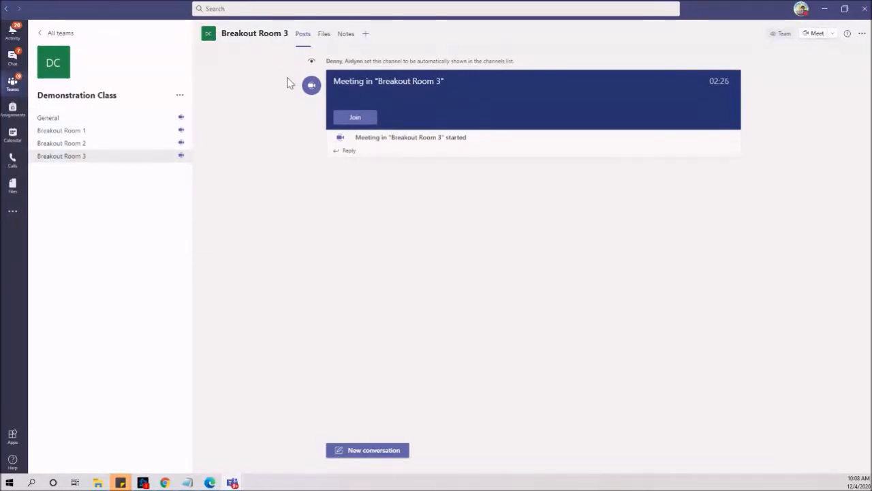
- Join the Breakout Room 3 meeting and resume it from hold
click(353, 118)
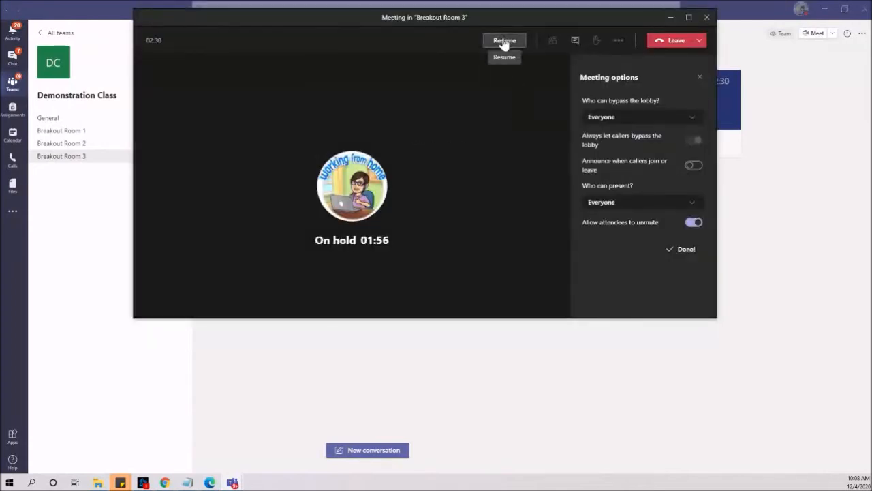
click(504, 41)
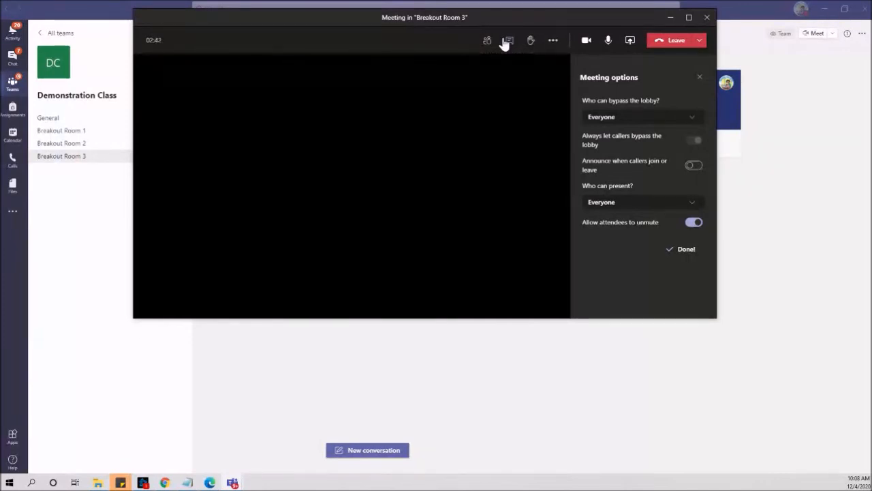
- Share Microsoft Whiteboard in the Room 3 meeting in Collaborate mode so everyone can edit
click(629, 44)
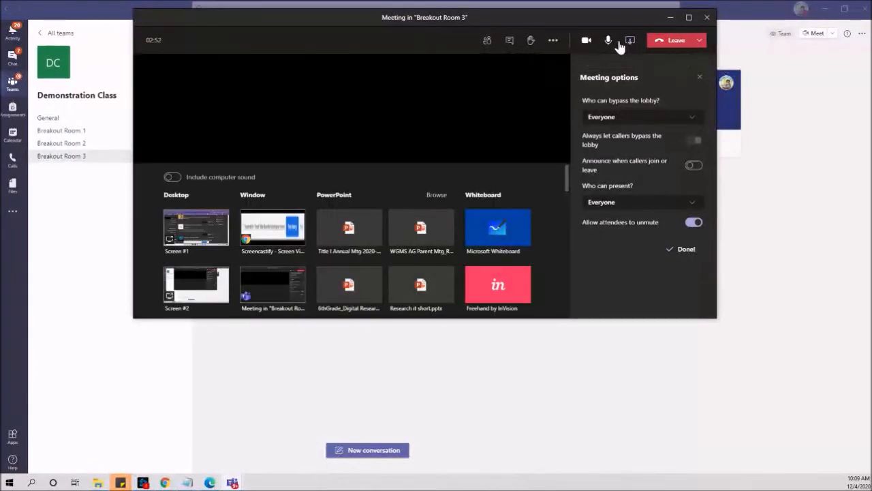
click(495, 238)
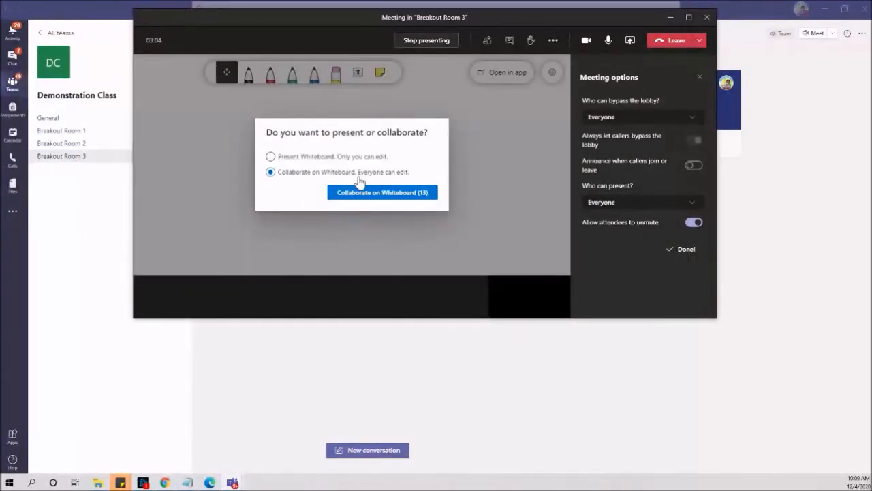
click(351, 197)
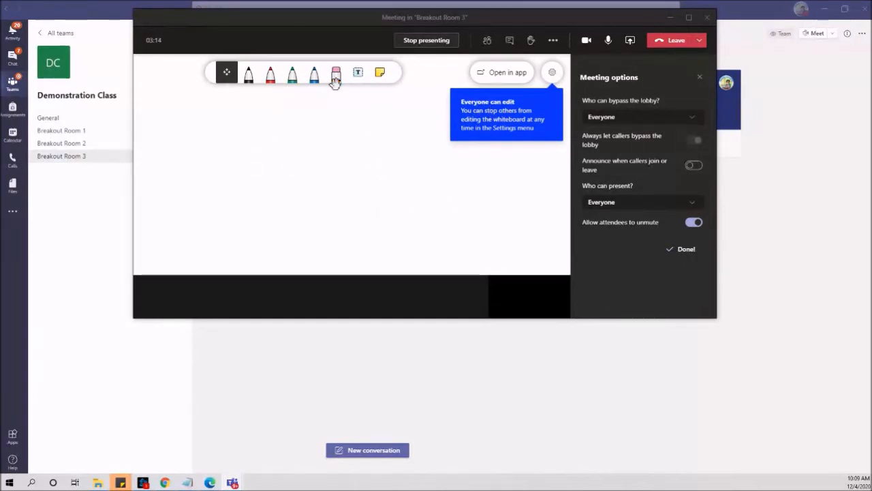
- Add a text box reading 'this i' to the whiteboard
click(359, 76)
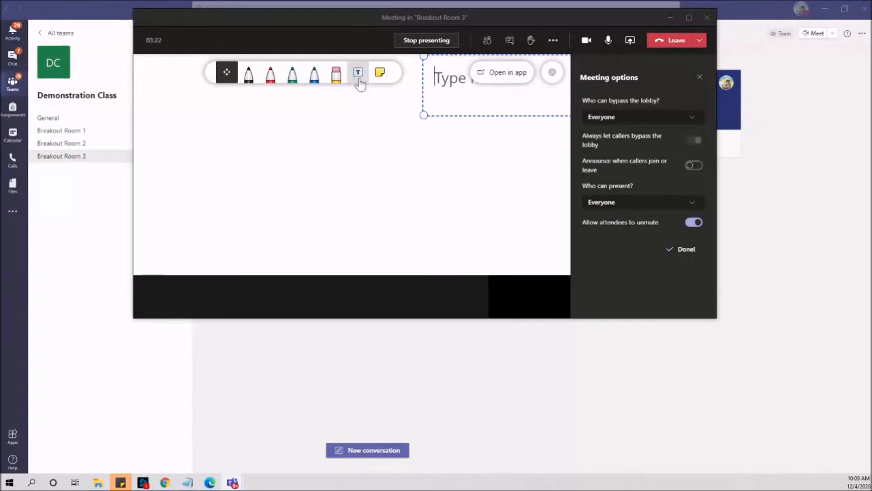
text(this i)
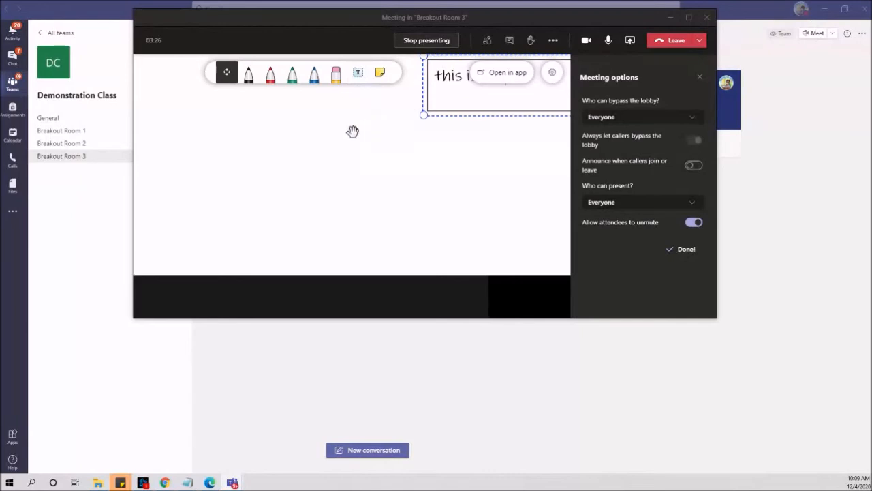
click(352, 131)
- Add a sticky note reading 'Don't forget about...' to the whiteboard
click(379, 72)
click(402, 128)
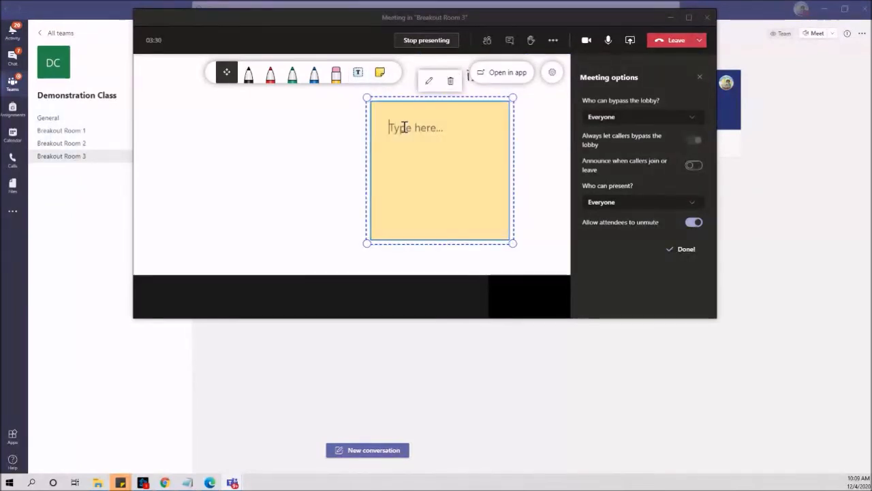
text(Don't )
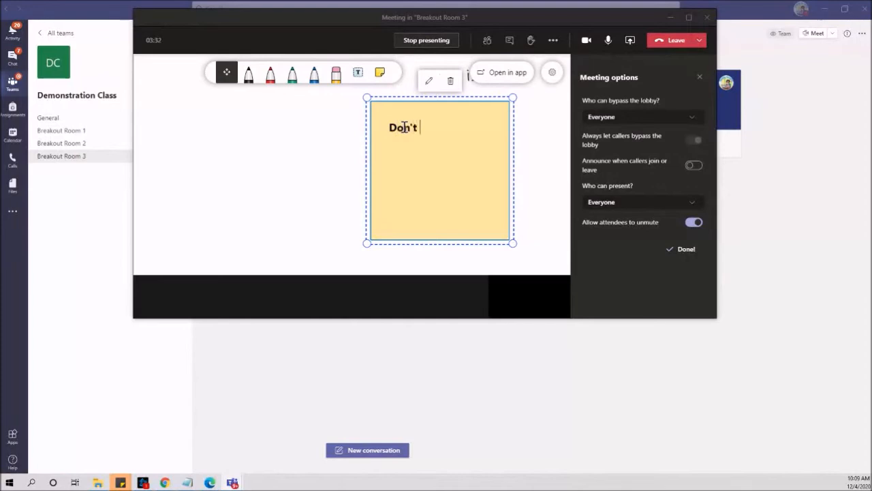
text(forget ab)
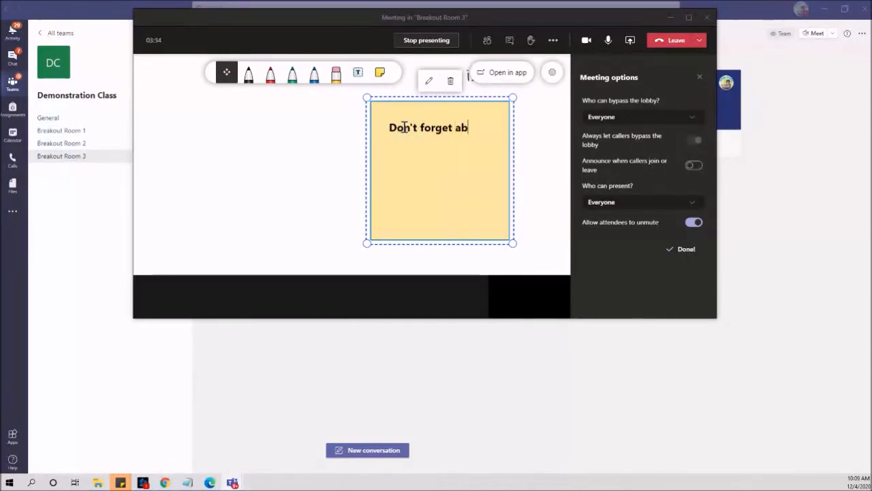
text(out///)
key(BackSpace)
key(BackSpace)
key(BackSpace)
text(...)
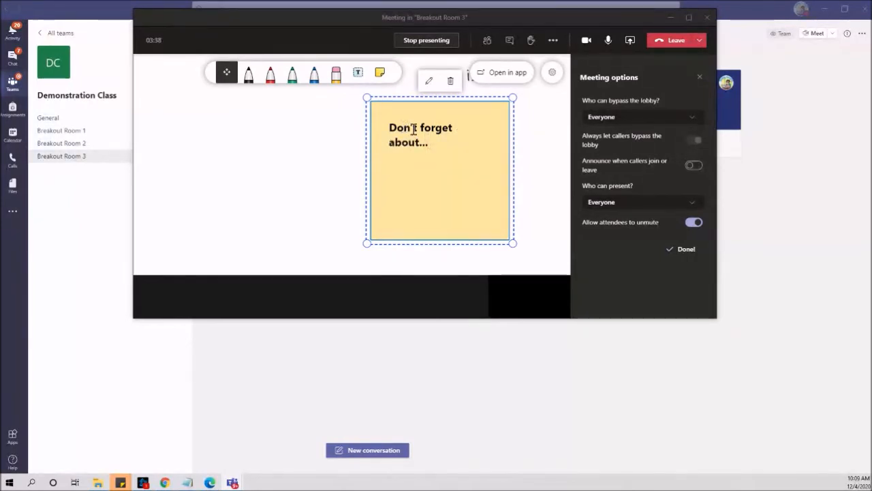
- With the pen, draw a smiley at upper left and begin handwriting the greeting below it
click(247, 71)
mouse_move(187, 109)
mouse_down()
mouse_move(196, 147)
mouse_move(216, 123)
mouse_up()
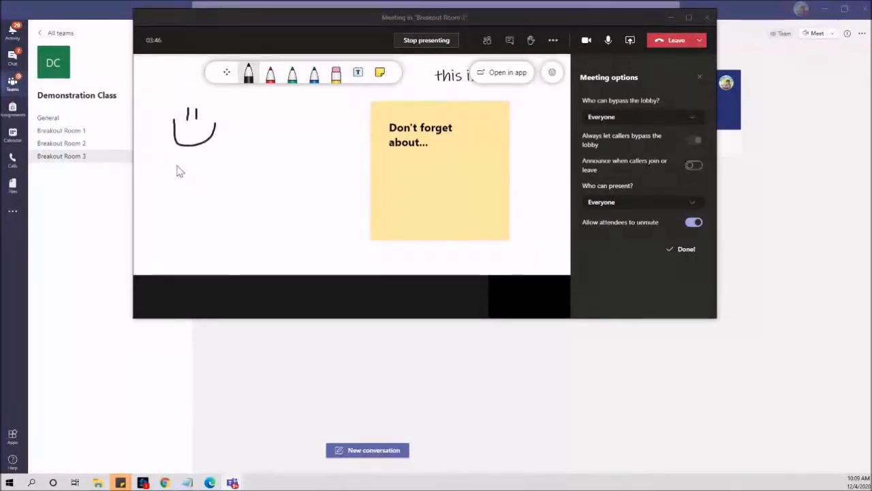
mouse_move(176, 163)
mouse_down()
mouse_move(182, 175)
mouse_move(207, 176)
mouse_move(199, 180)
mouse_move(208, 189)
mouse_move(216, 179)
mouse_move(227, 186)
mouse_move(218, 194)
mouse_move(176, 194)
mouse_move(193, 186)
mouse_move(181, 192)
mouse_move(200, 201)
mouse_move(194, 206)
mouse_up()
- Complete the handwriting to read 'Happy Friday!', dotting the i and adding the exclamation mark
click(200, 191)
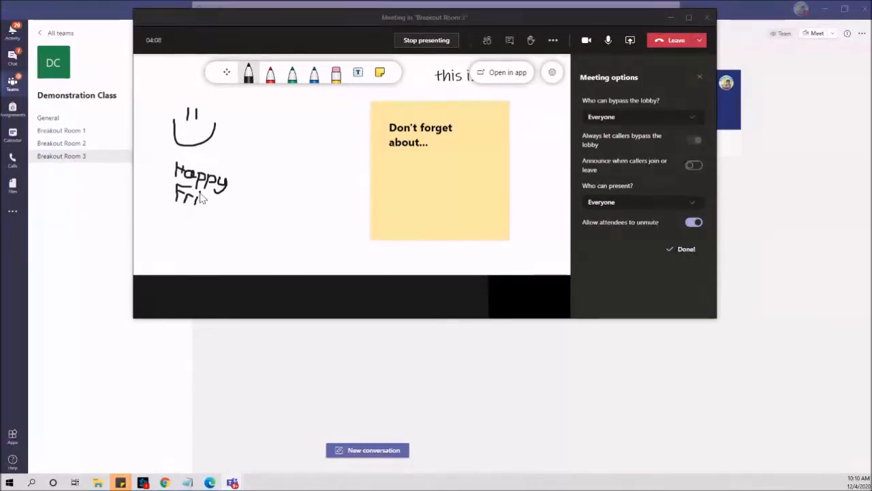
mouse_move(206, 199)
mouse_down()
mouse_move(206, 208)
mouse_move(210, 190)
mouse_move(210, 211)
mouse_move(217, 204)
mouse_move(218, 214)
mouse_move(226, 211)
mouse_move(211, 226)
mouse_move(200, 217)
mouse_up()
drag(234, 193, 233, 204)
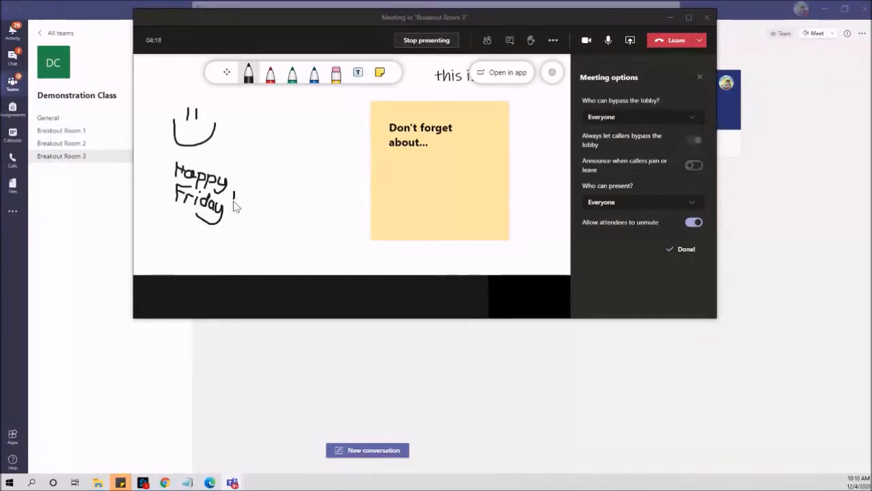
click(231, 211)
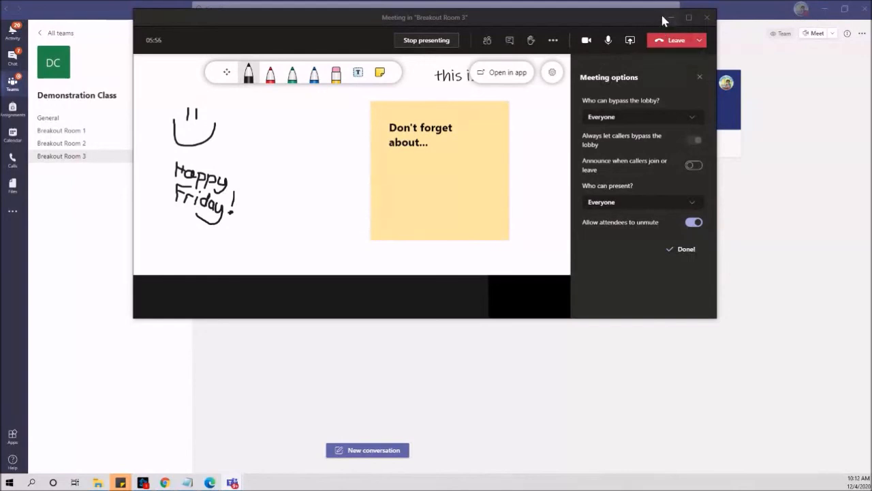
- End the Breakout Room 3 meeting for everyone and return to the General channel
click(700, 41)
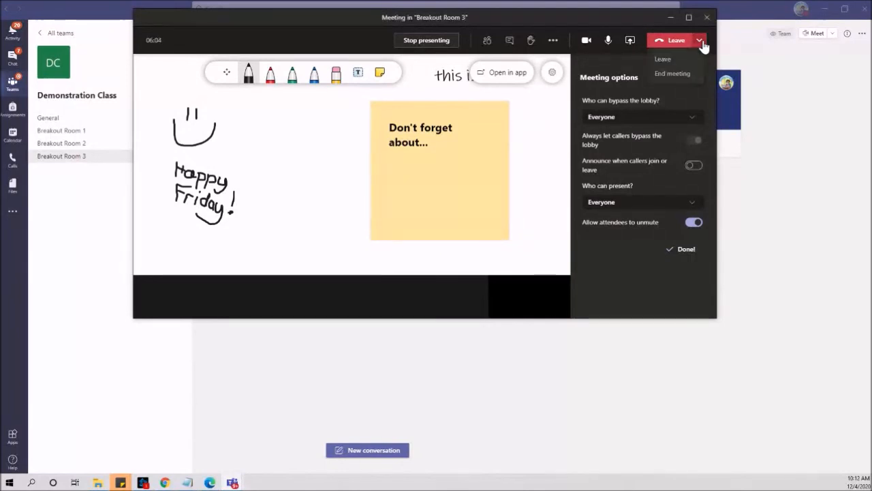
click(683, 73)
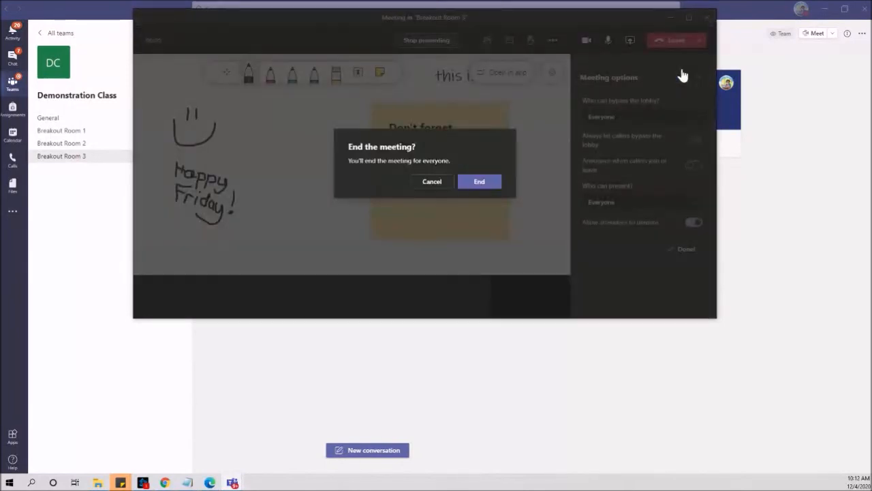
click(474, 182)
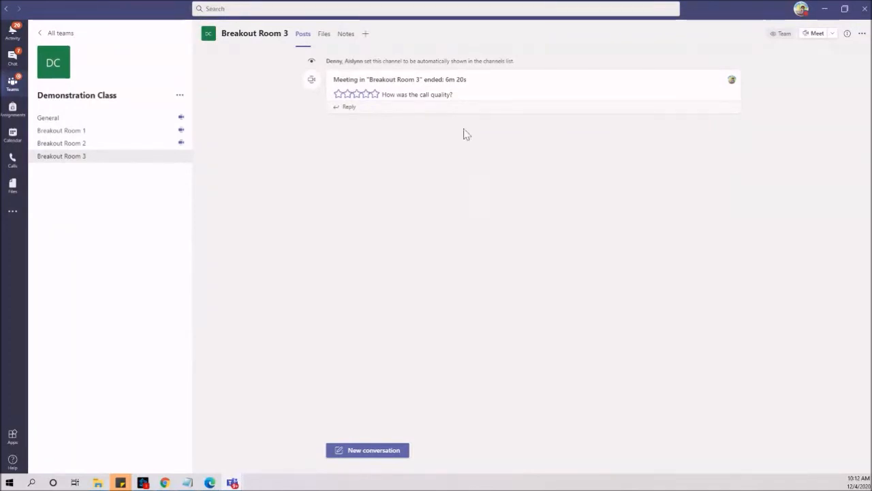
click(58, 120)
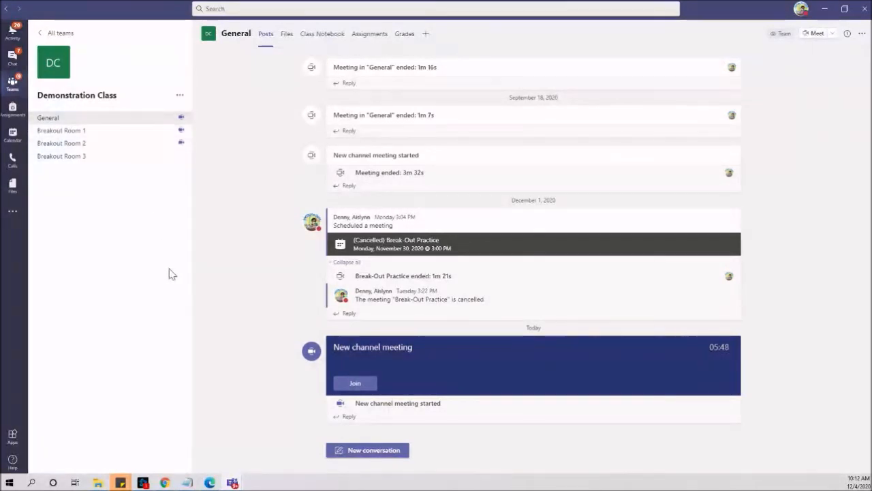
- Rejoin the General channel's New channel meeting and resume it from hold
click(350, 386)
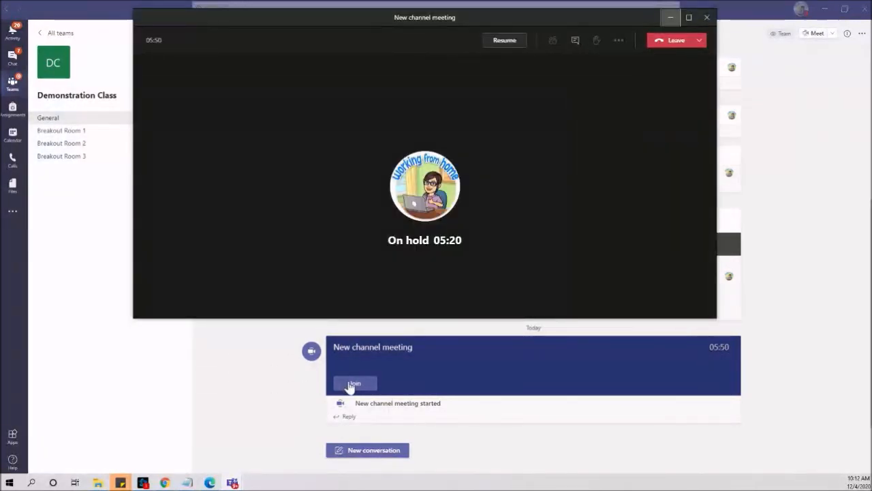
click(505, 42)
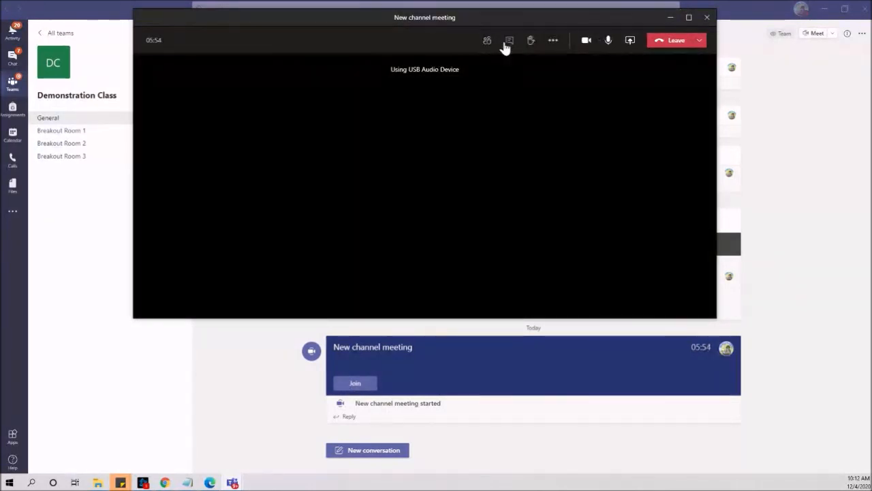